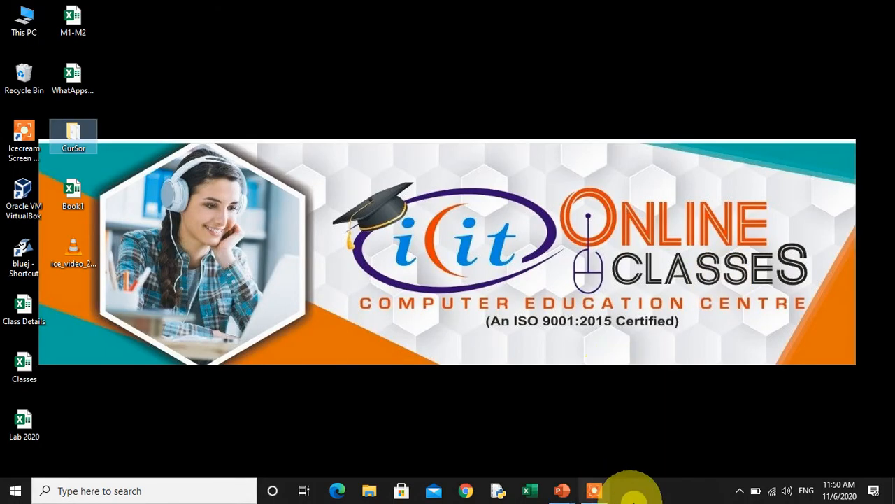
Step: Open the Book1 workbook in Excel and switch to Sheet1
left_click(539, 493)
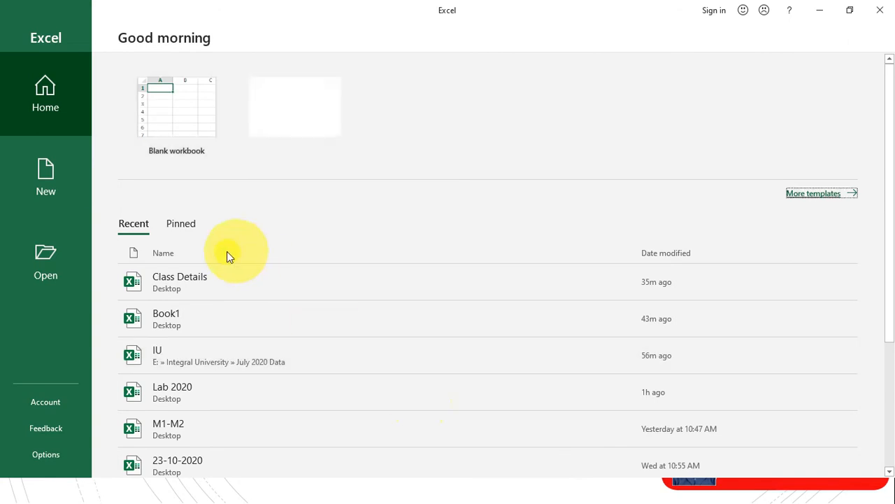
left_click(175, 324)
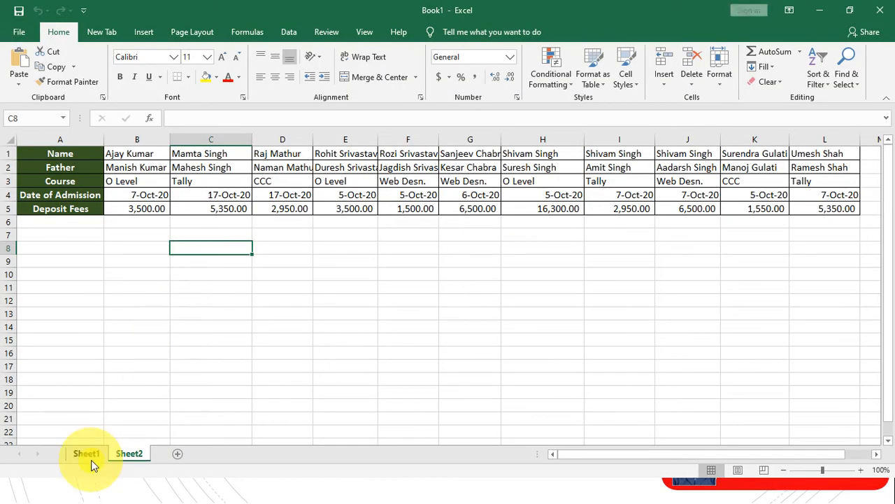
left_click(86, 454)
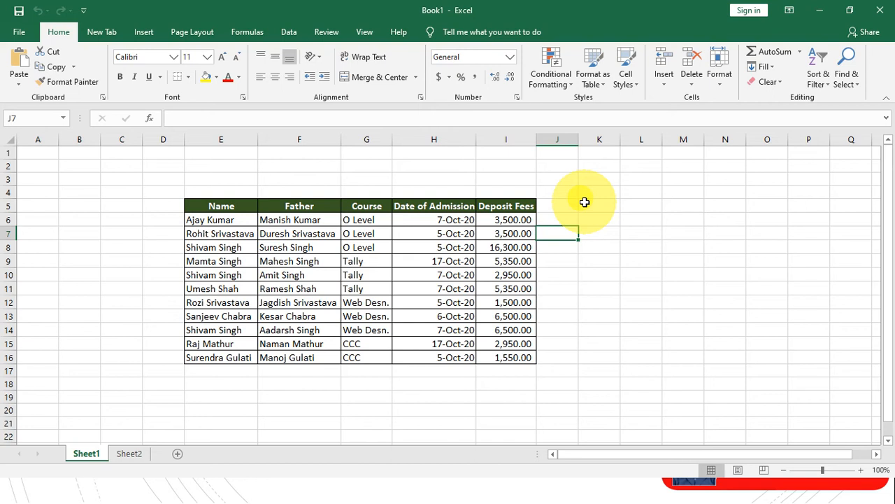
Step: Magnify the screen to 200% and look over the student table's name, father, course, admission date and deposit fee columns
key("super+plus")
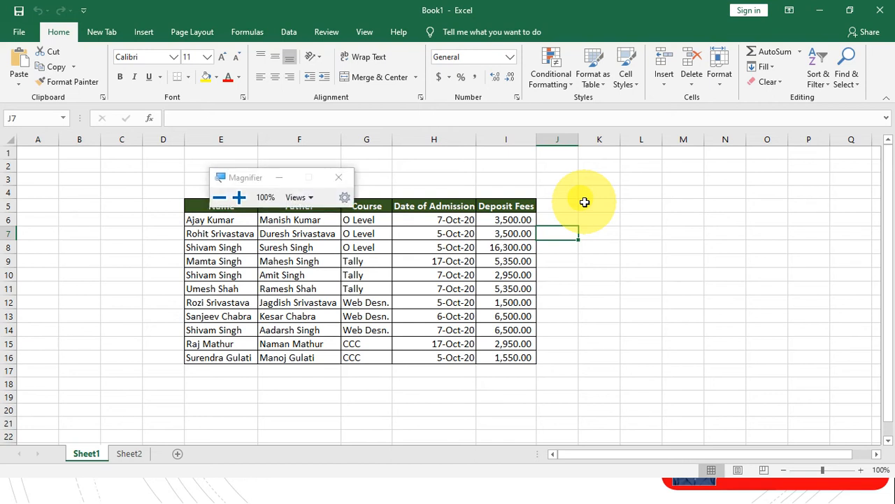
key("super+plus")
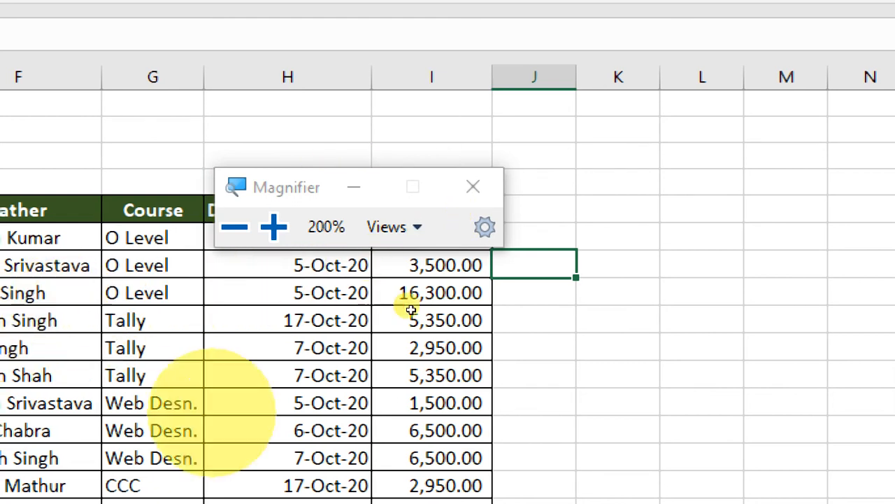
left_click_drag(140, 375, 427, 348)
left_click(423, 353)
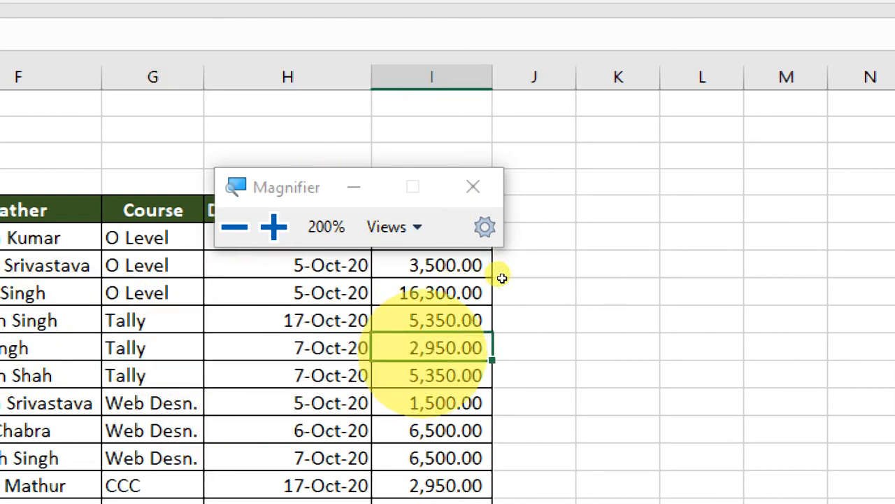
key("Left")
key("Left")
key("Left")
key("Left")
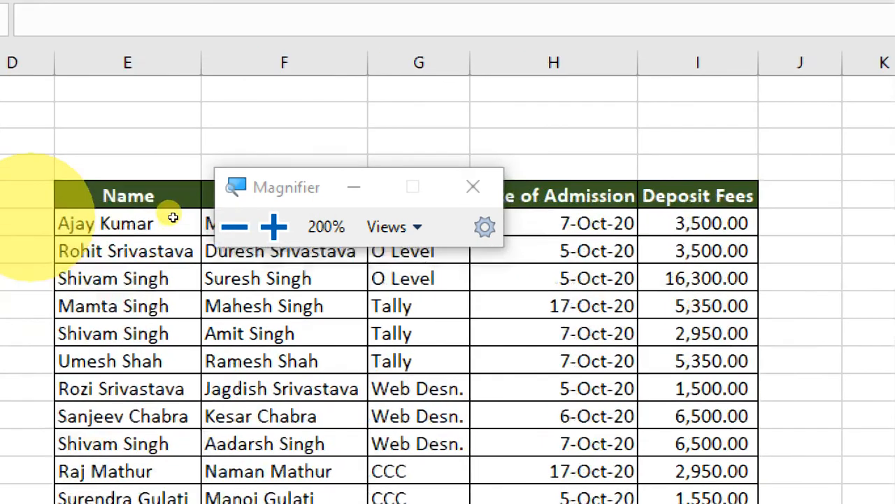
left_click(332, 201)
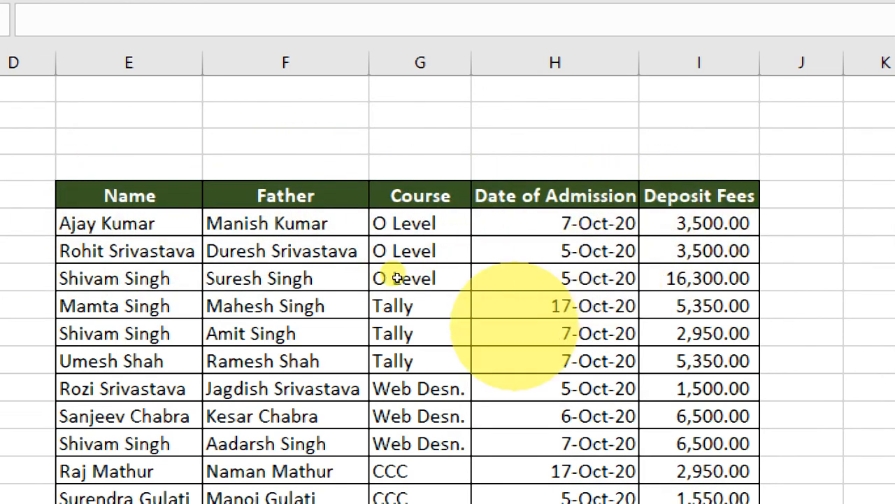
left_click(391, 354)
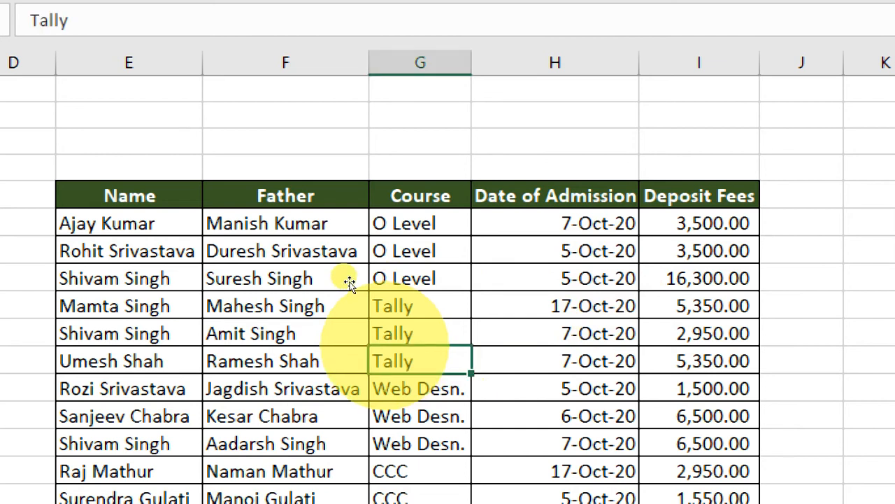
key("Down")
key("Down")
key("Down")
key("Down")
key("Down")
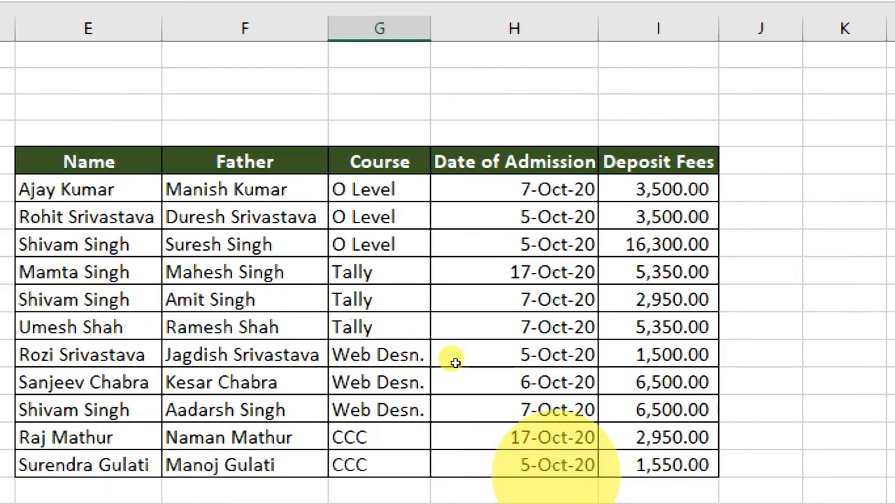
Step: Select the whole student table with its header row, from Name to Deposit Fees, and sort it A to Z
left_click(74, 156)
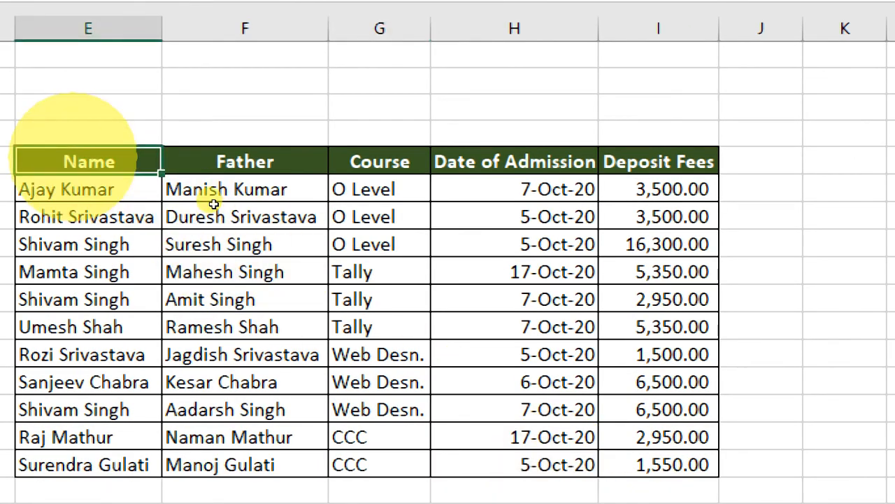
key("shift+Right")
key("shift+Right")
key("shift+Right")
key("shift+Right")
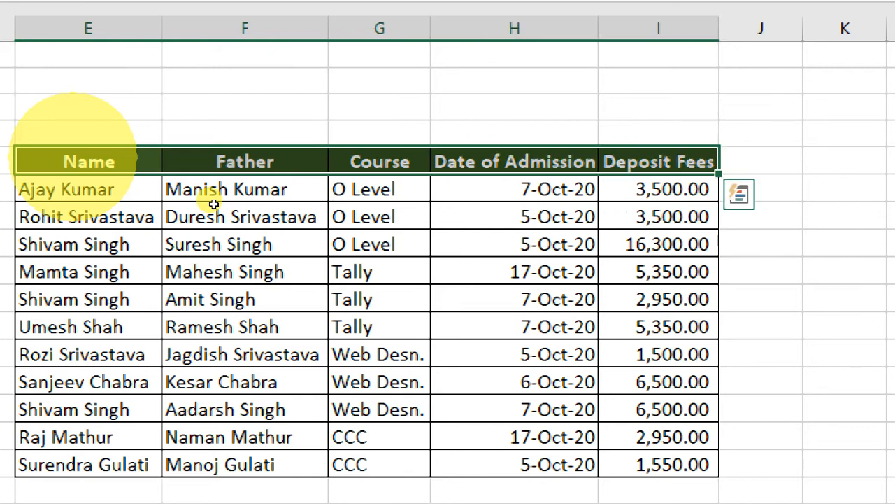
key("shift+Down")
key("shift+Down")
key("shift+Down")
key("shift+Down")
key("shift+Down")
key("shift+Down")
key("shift+Down")
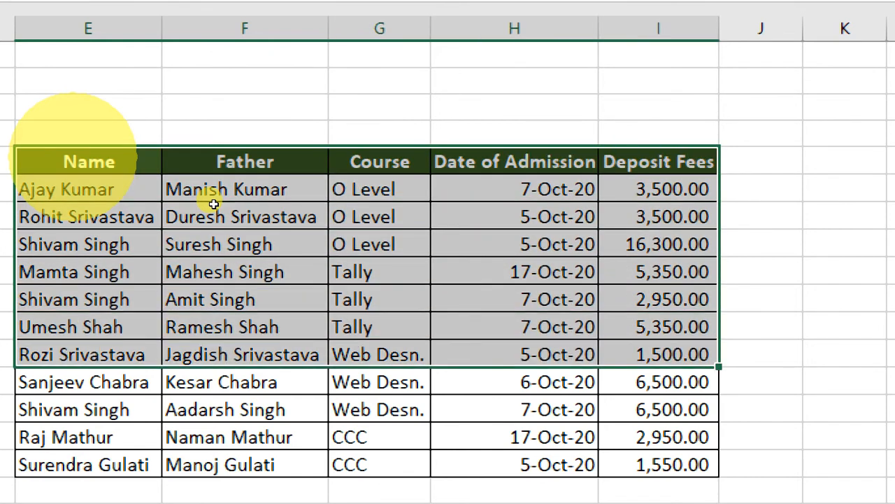
key("shift+Down")
key("shift+Down")
key("shift+Down")
key("shift+Down")
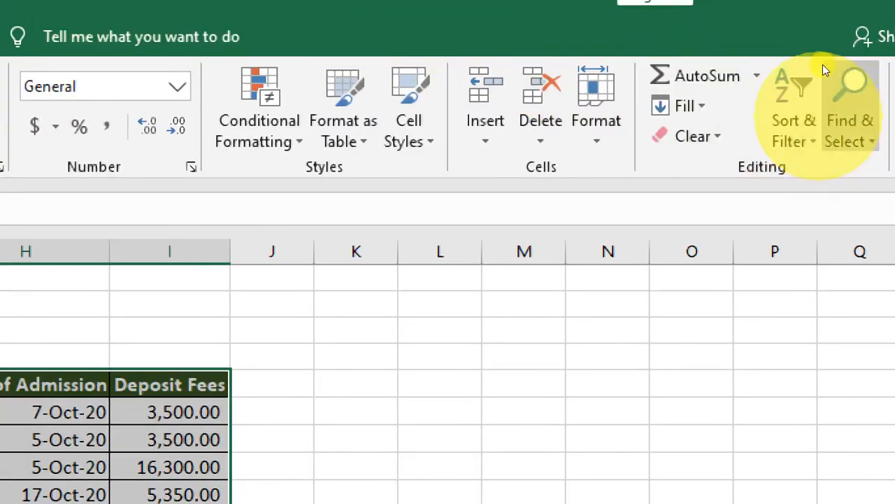
left_click(832, 91)
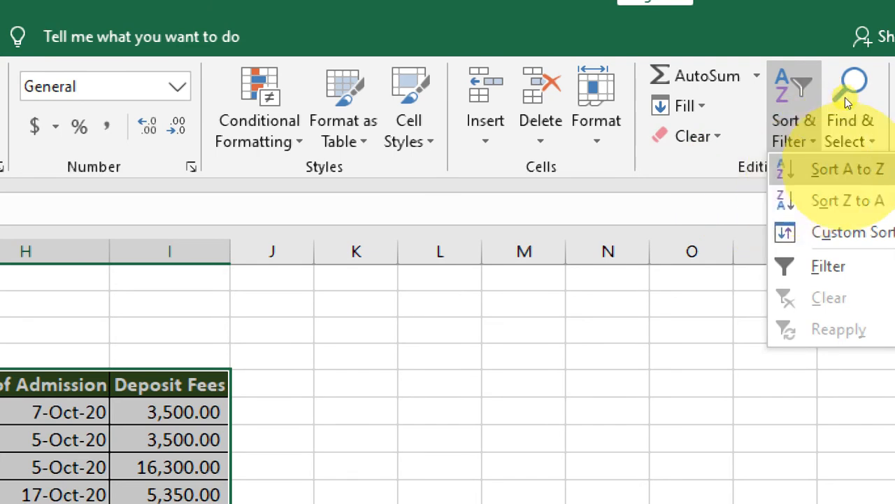
left_click(846, 168)
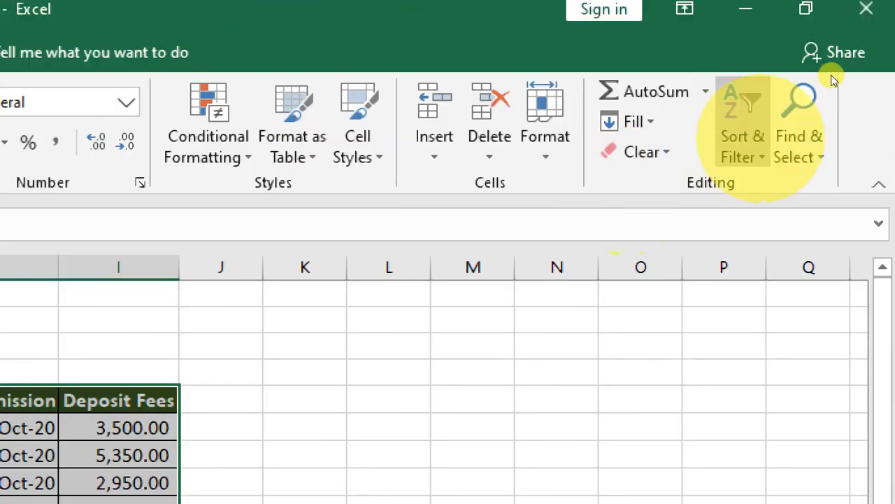
Step: Sort the selected student table by name in descending order, Z to A
left_click(743, 139)
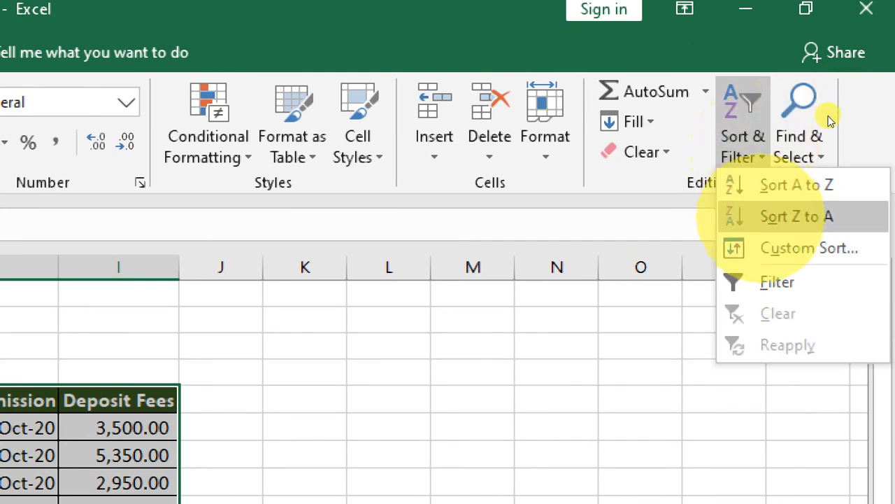
left_click(770, 214)
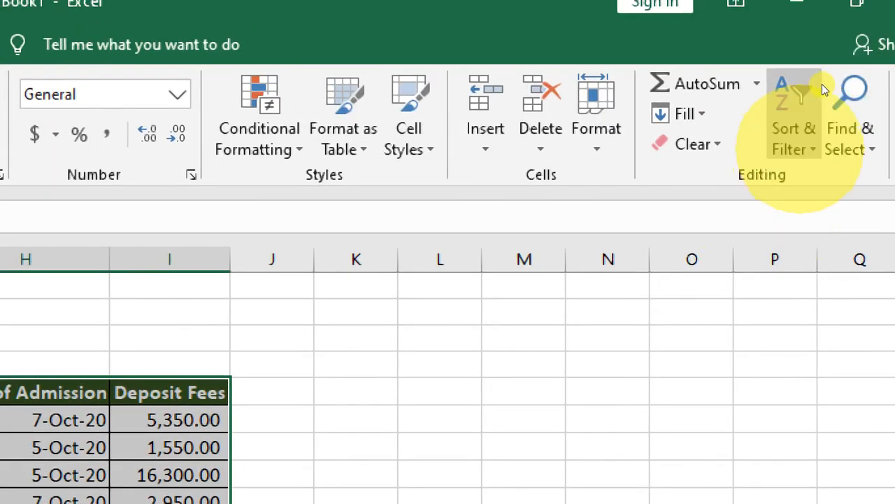
Step: Apply a custom sort to the student table by Course, on cell values, in A to Z order
left_click(820, 88)
left_click(848, 240)
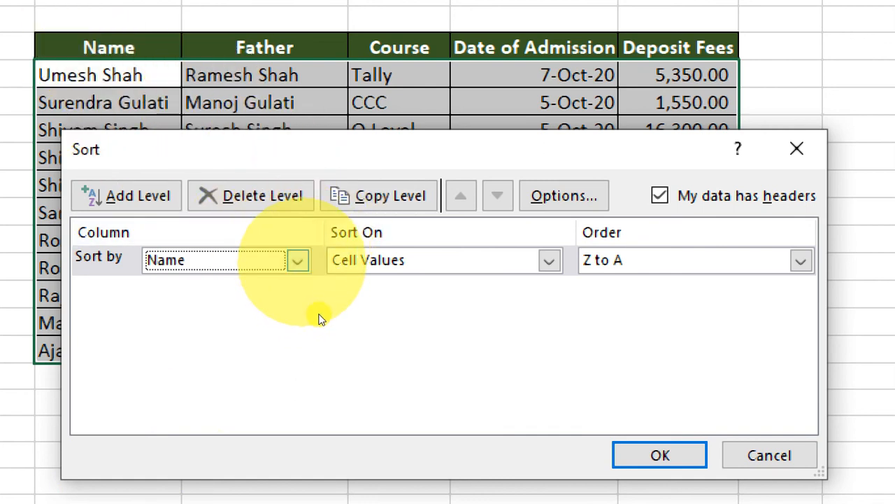
left_click(300, 261)
left_click(213, 321)
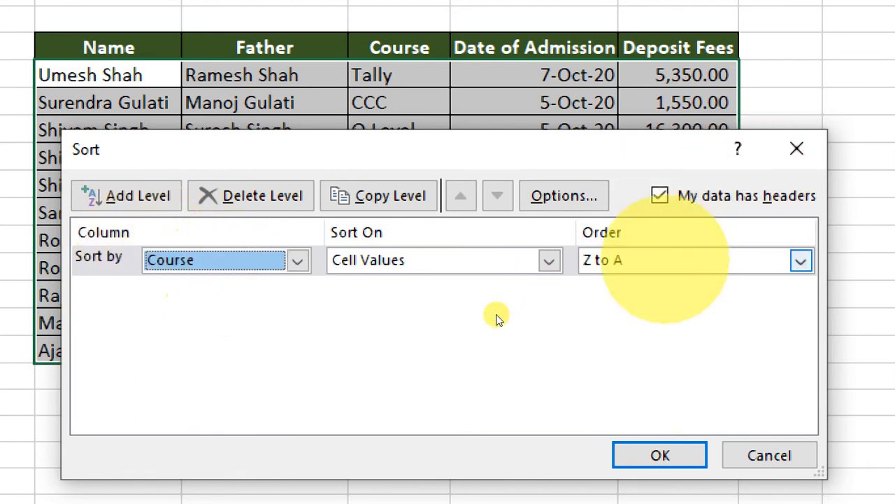
left_click(651, 260)
key("Return")
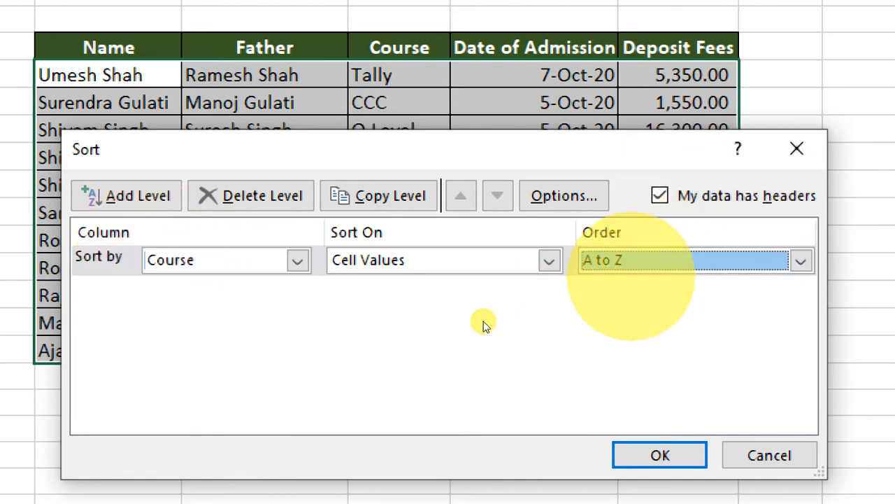
key("Return")
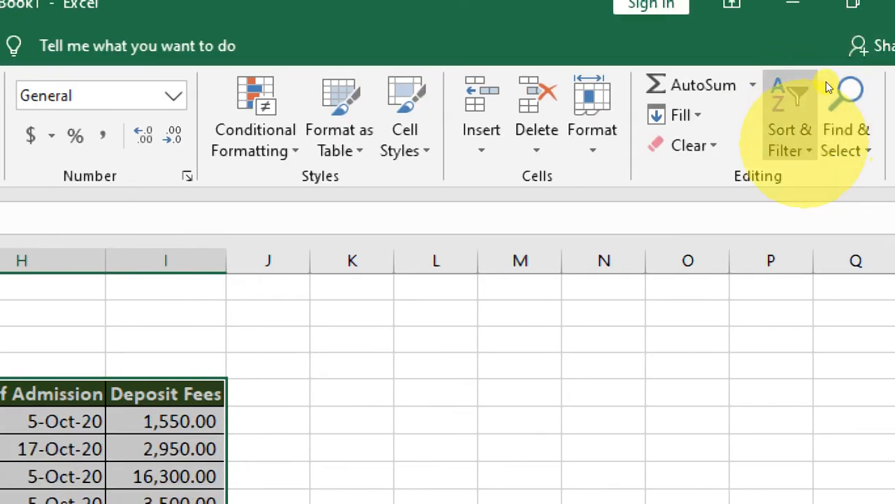
Step: Apply a custom sort to the student table by Date of Admission, ordered Oldest to Newest
left_click(825, 88)
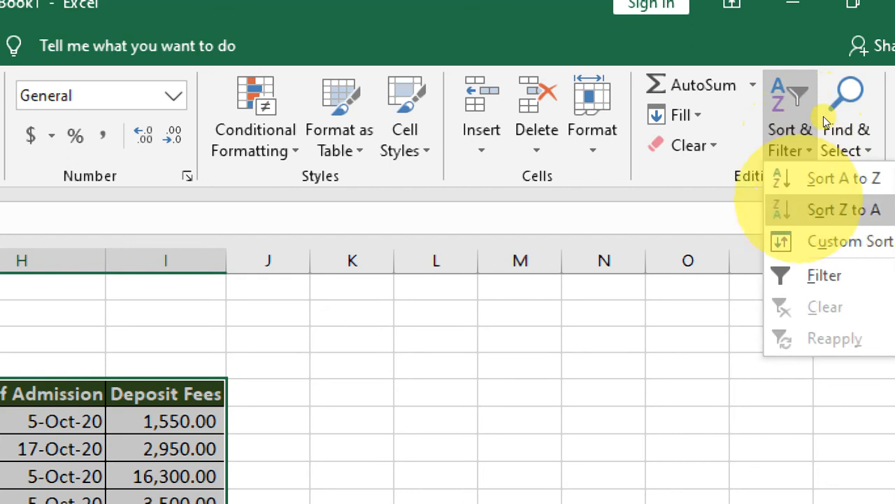
left_click(818, 241)
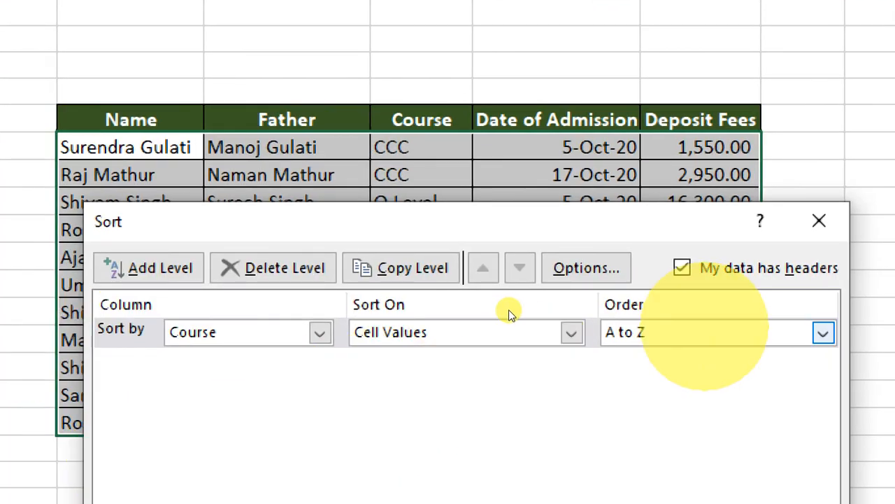
left_click(267, 327)
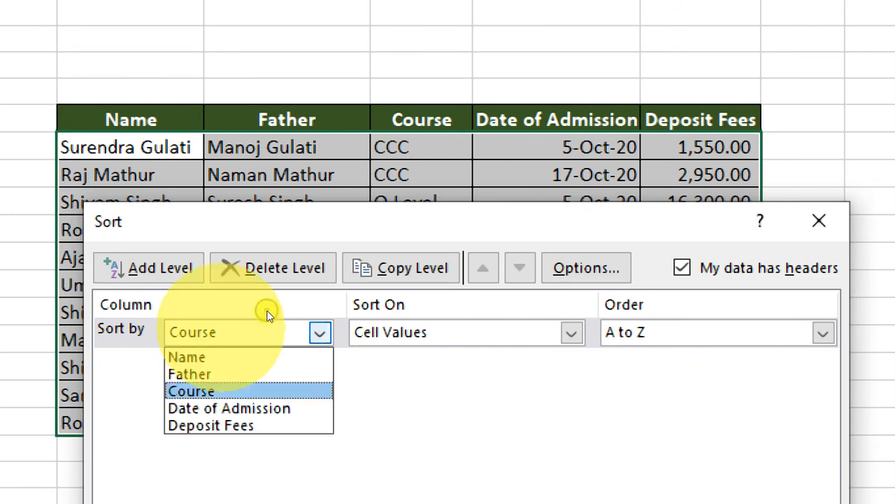
left_click(266, 407)
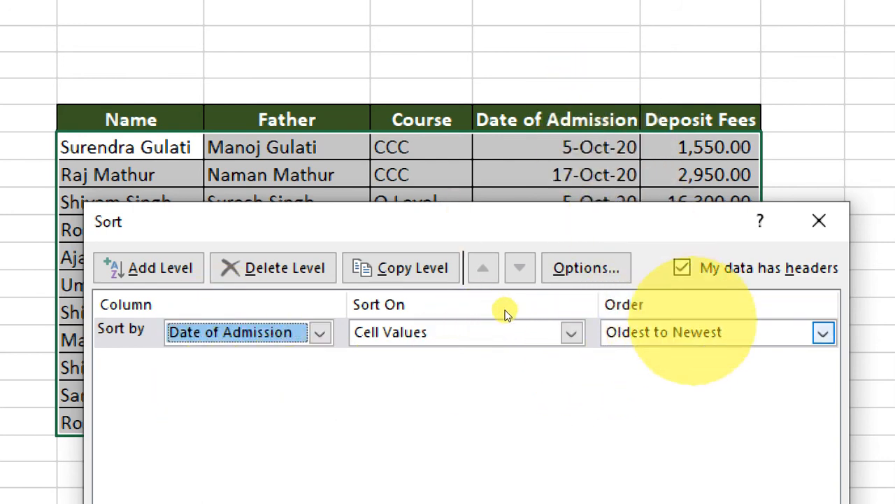
left_click(699, 332)
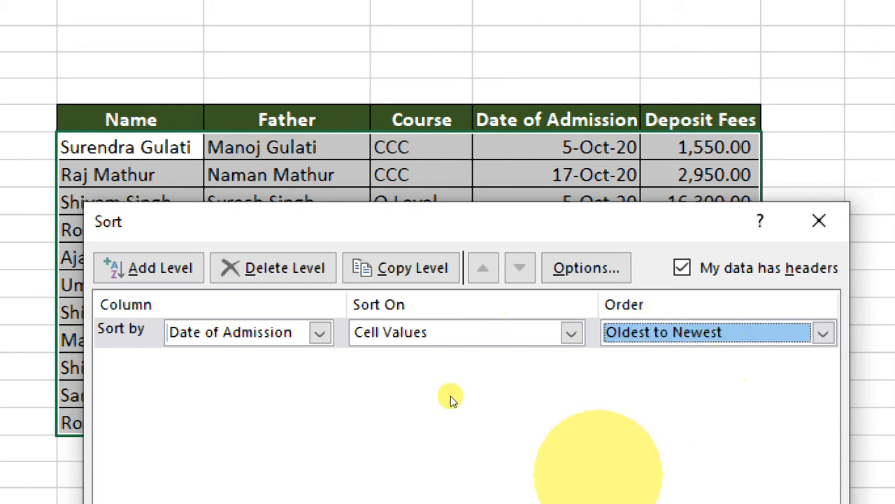
key("Return")
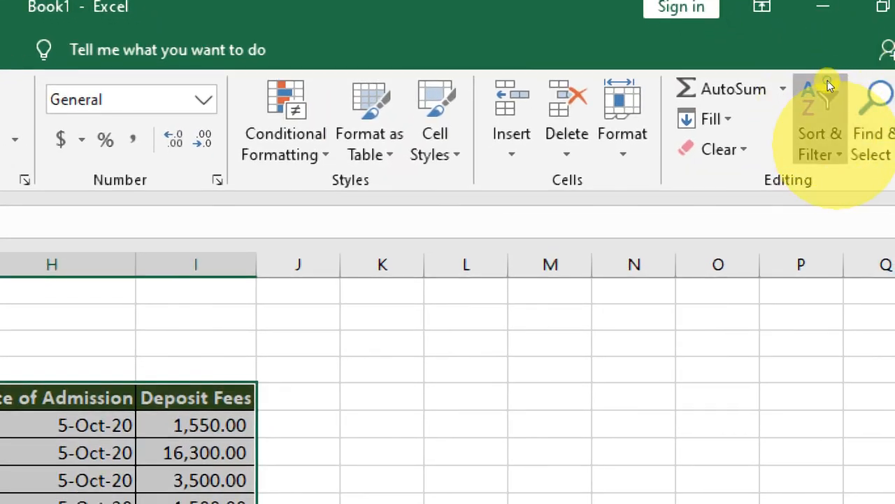
Step: Apply a custom sort to the student table by Deposit Fees, ordered Largest to Smallest
left_click(828, 80)
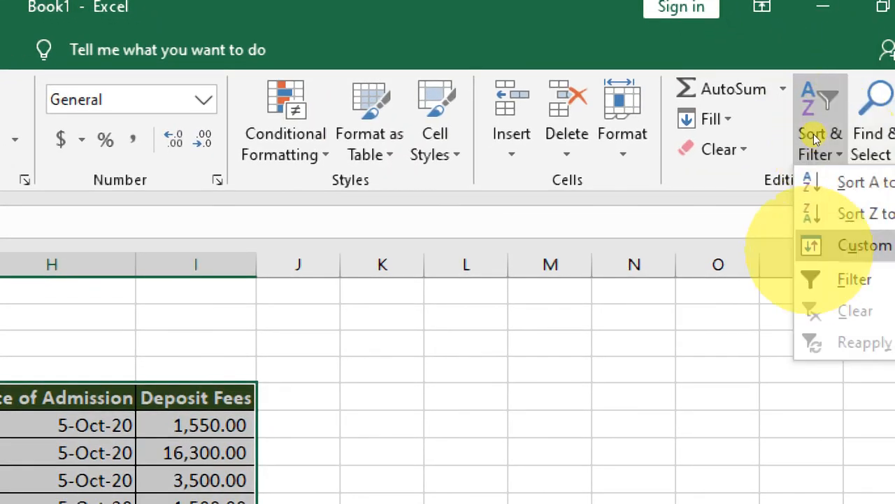
left_click(850, 246)
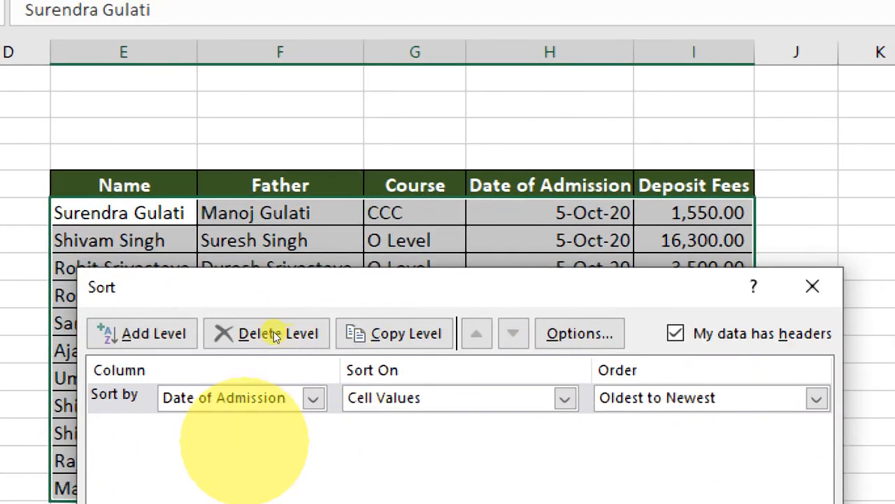
left_click(388, 368)
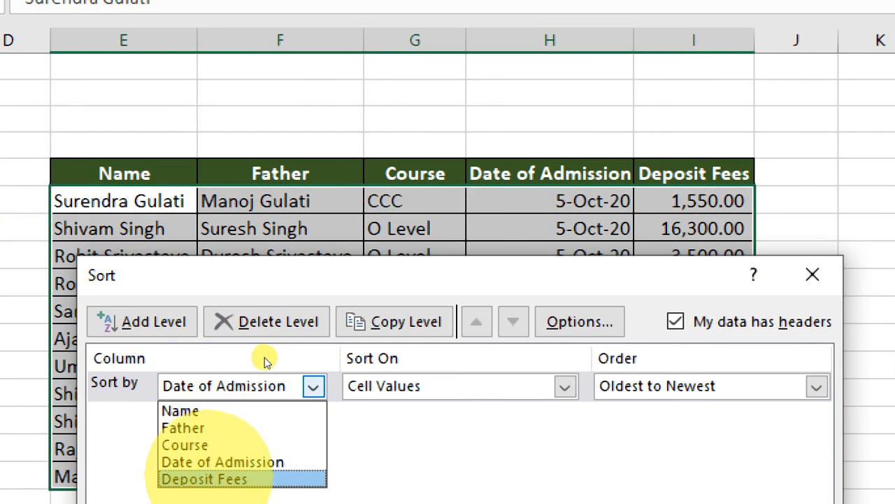
left_click(205, 479)
left_click(816, 386)
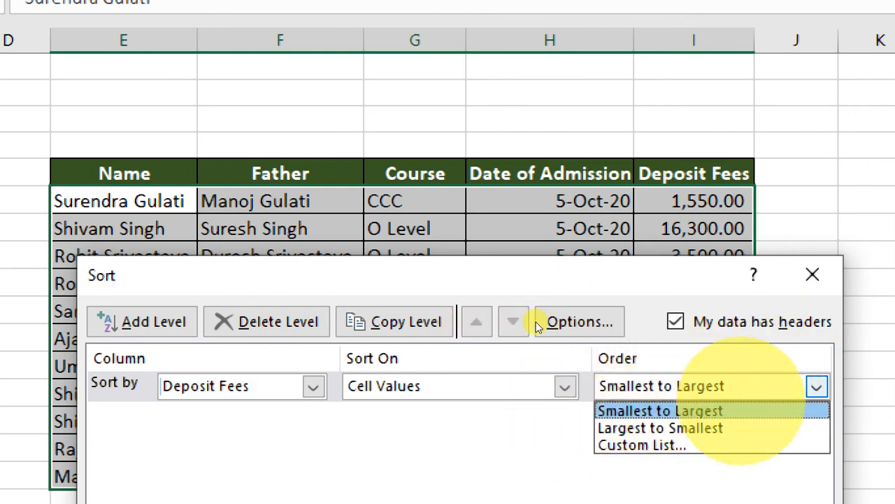
key("Down")
key("Return")
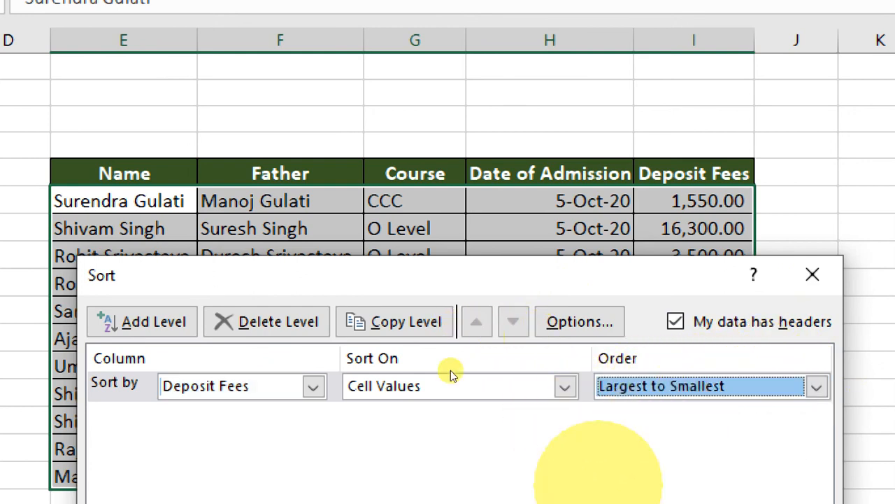
key("Return")
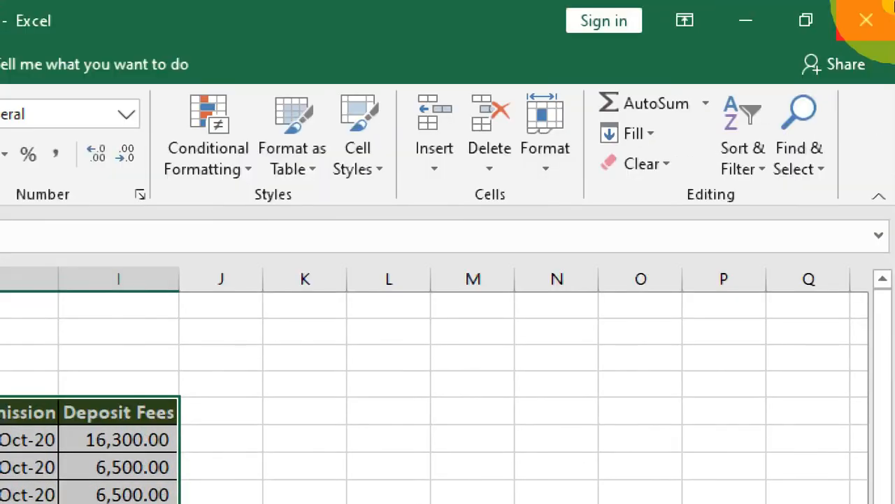
Step: Apply a custom sort to the student table by Name, on cell values, in A to Z order
left_click(743, 160)
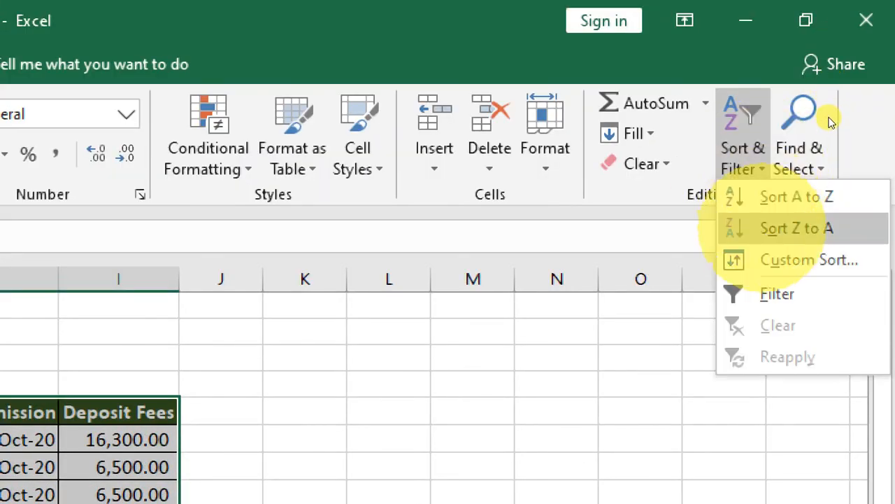
left_click(769, 259)
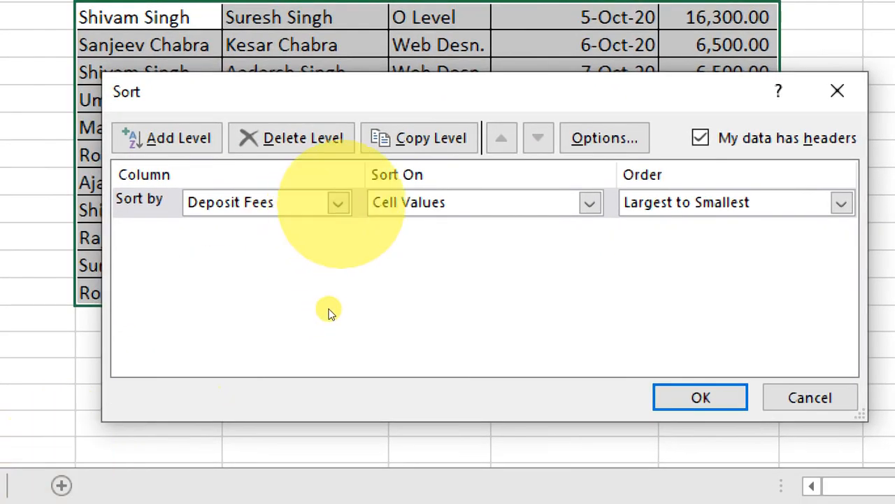
left_click(339, 203)
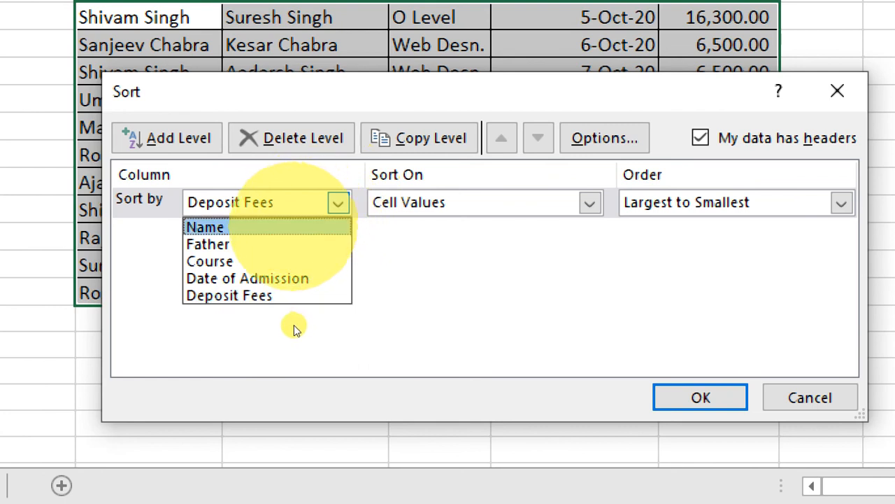
left_click(294, 226)
left_click(679, 199)
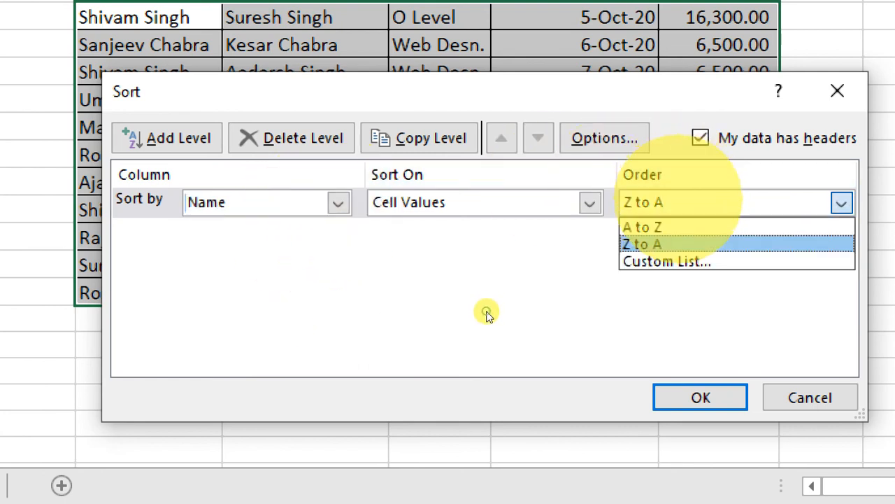
left_click(642, 227)
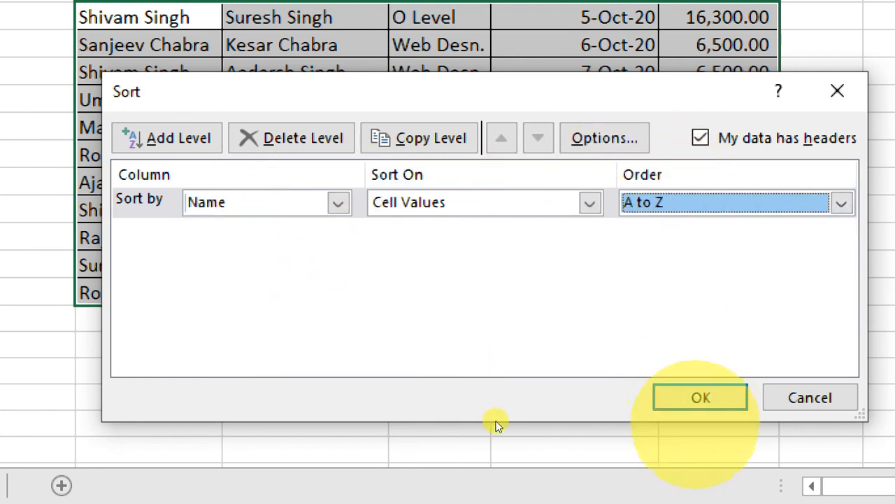
left_click(701, 397)
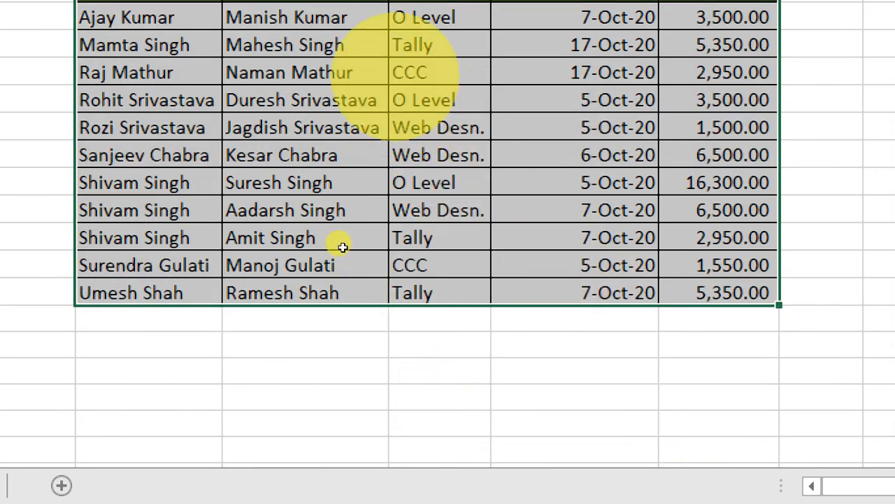
Step: Add a second sort level by Father, A to Z, beneath the Name level and apply the custom sort
scroll(342, 244, "up", 1)
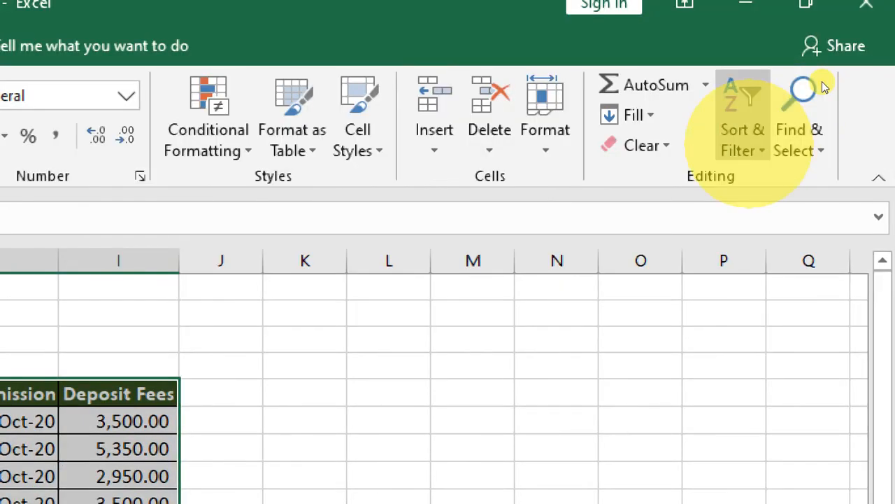
left_click(743, 119)
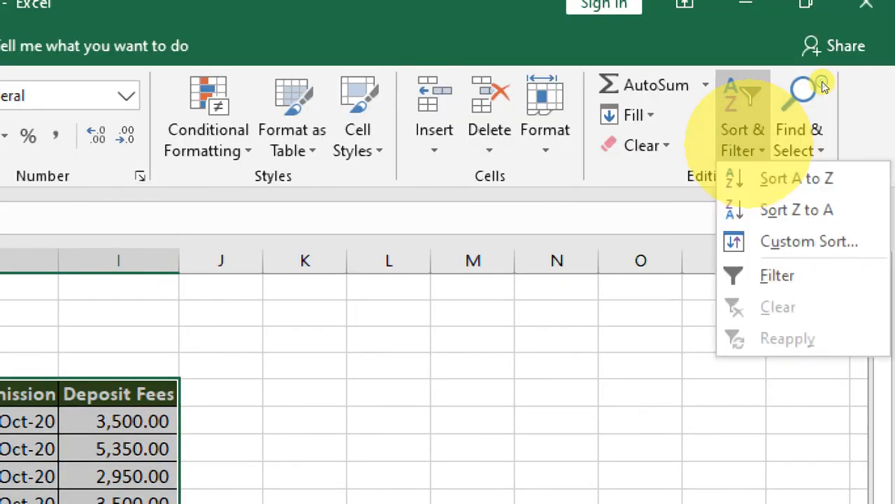
left_click(791, 242)
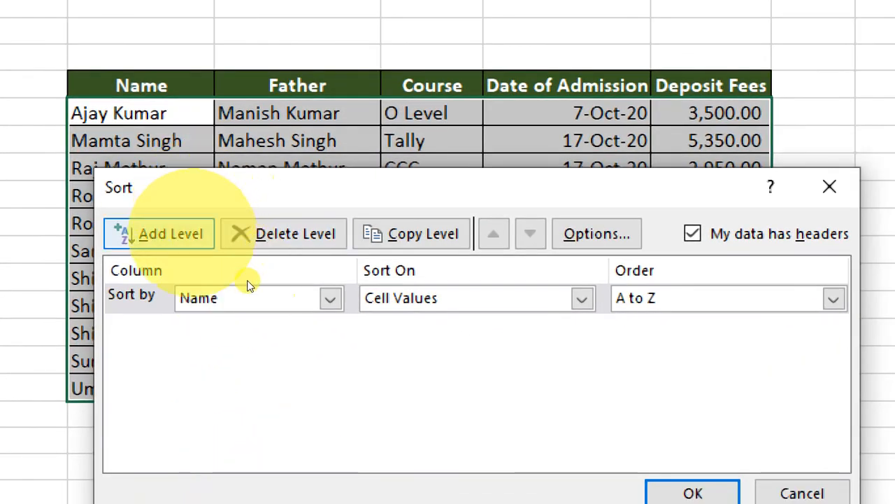
left_click(175, 234)
left_click(295, 330)
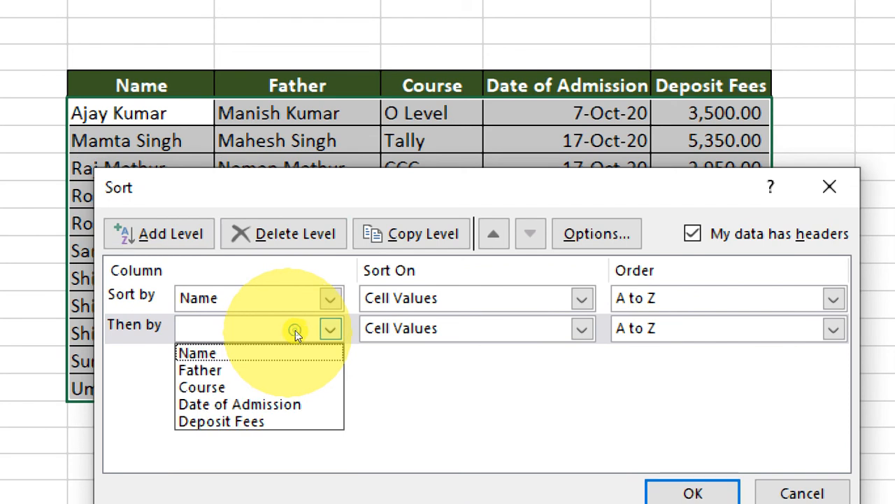
left_click(277, 369)
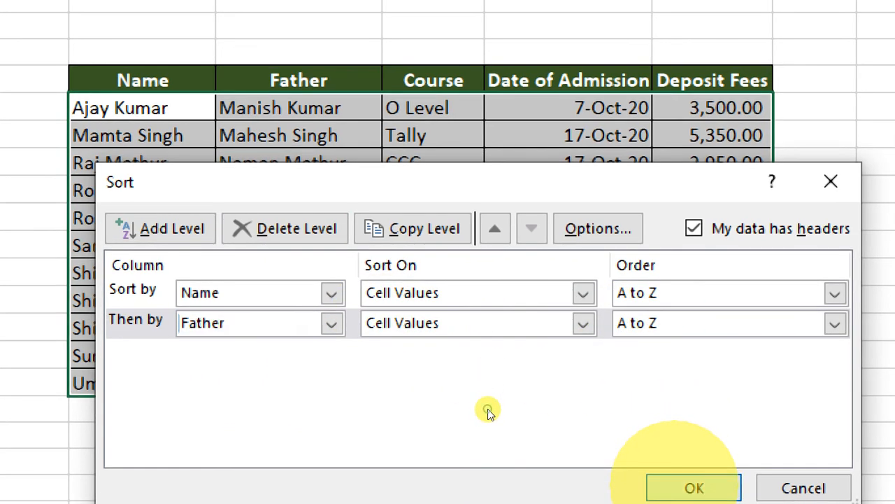
key("Return")
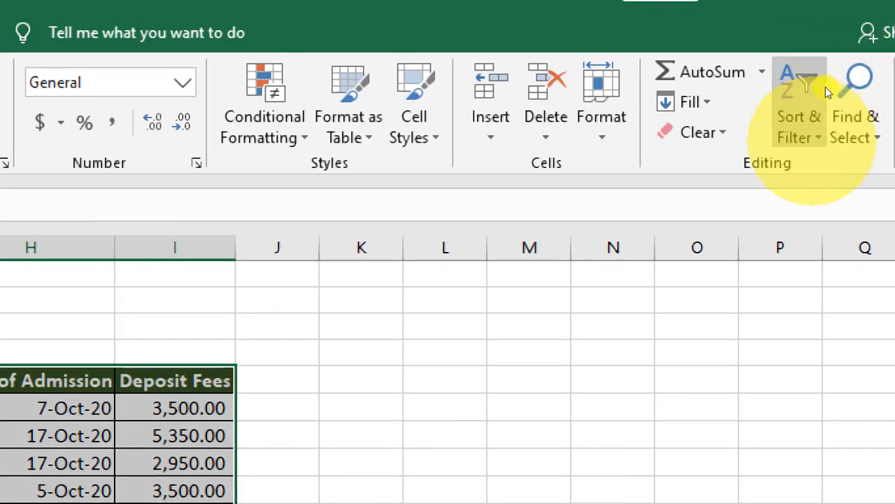
Step: Change the Father sort level's order to Z to A and apply the custom sort
left_click(825, 87)
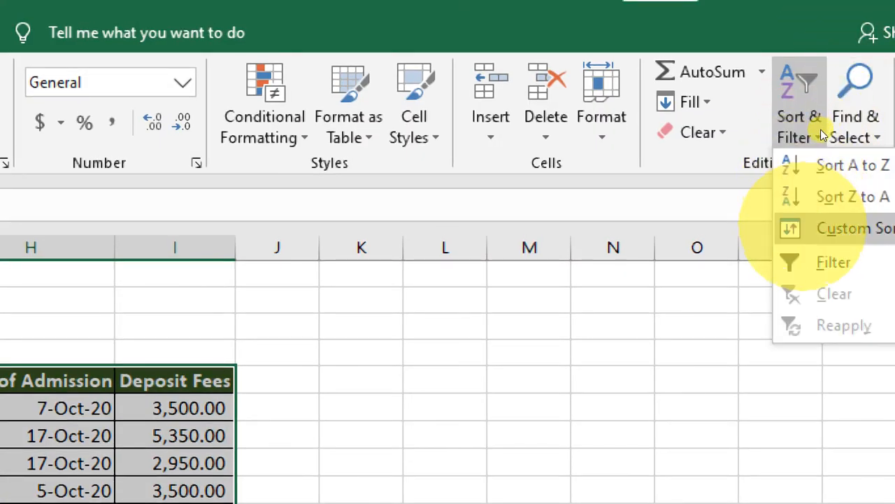
left_click(839, 228)
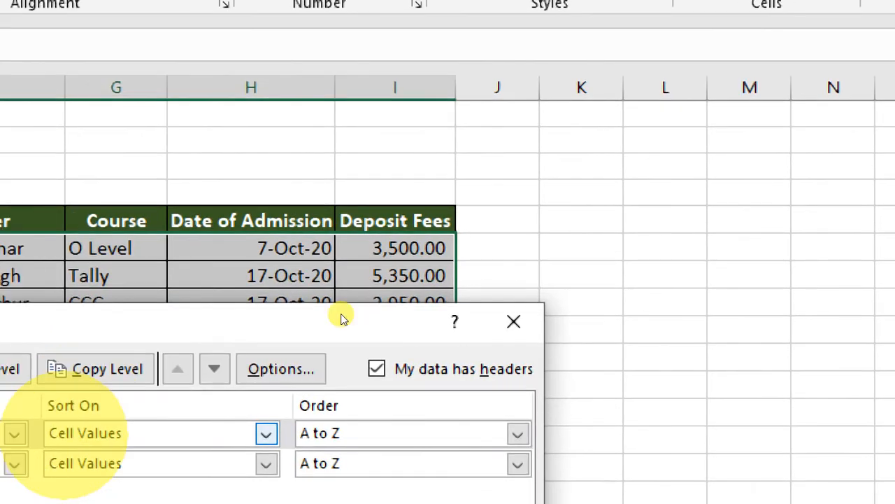
left_click(350, 461)
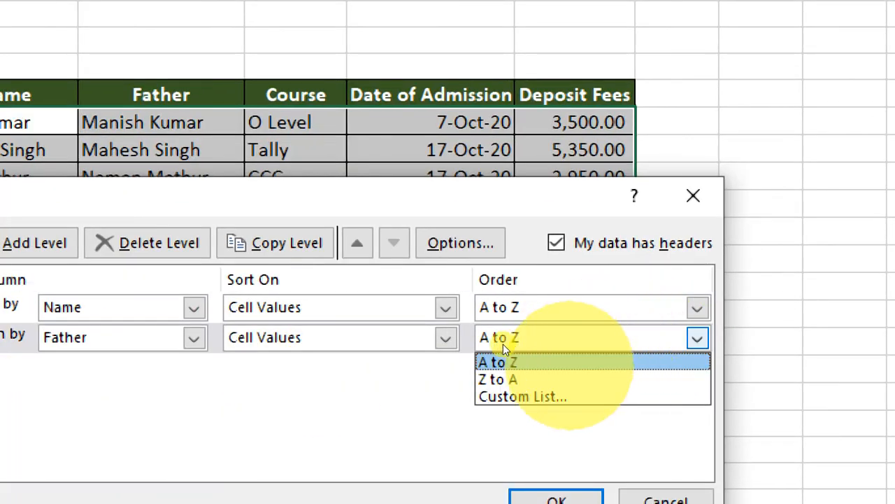
key("Down")
key("Return")
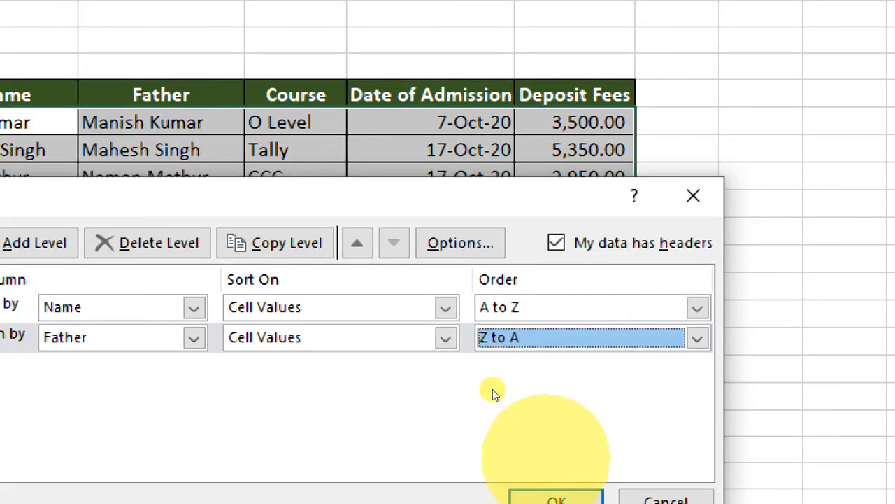
key("Return")
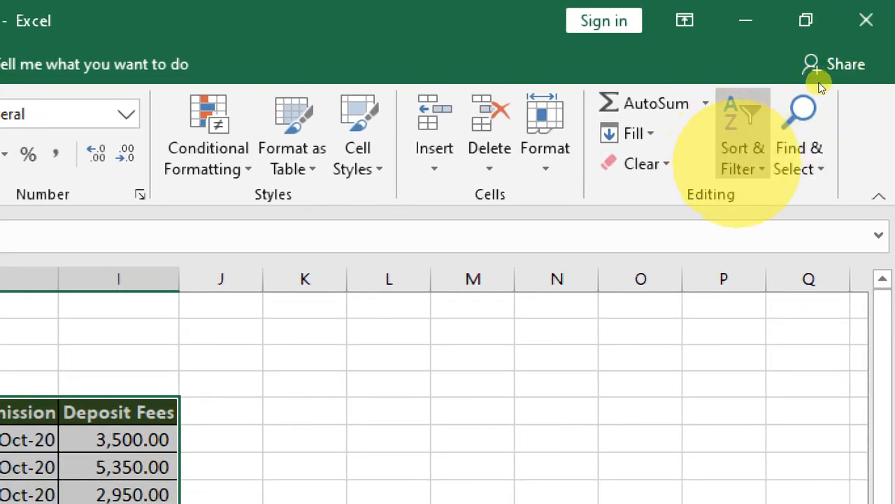
Step: Reopen the custom sort settings and delete the Father sort level
left_click(757, 164)
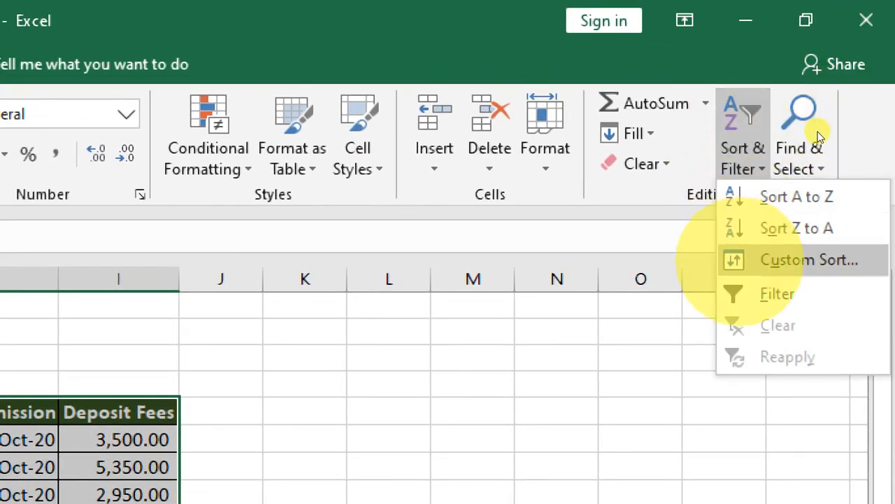
left_click(741, 260)
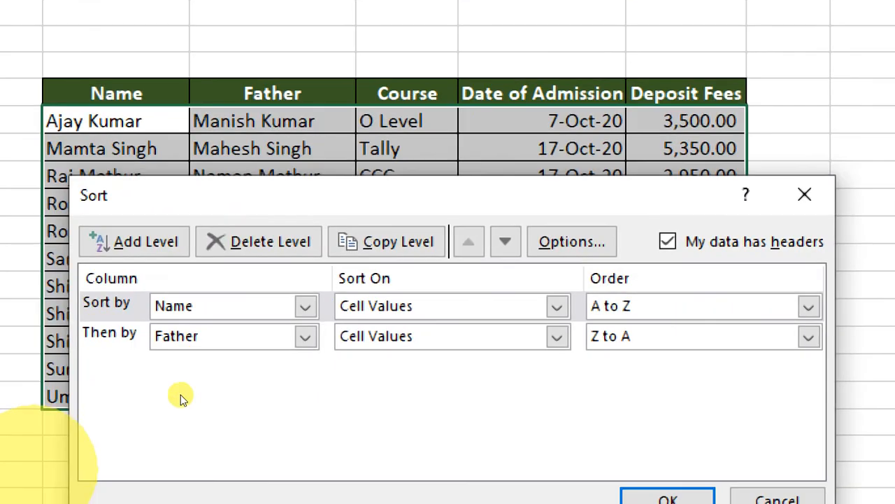
left_click(277, 331)
left_click(299, 286)
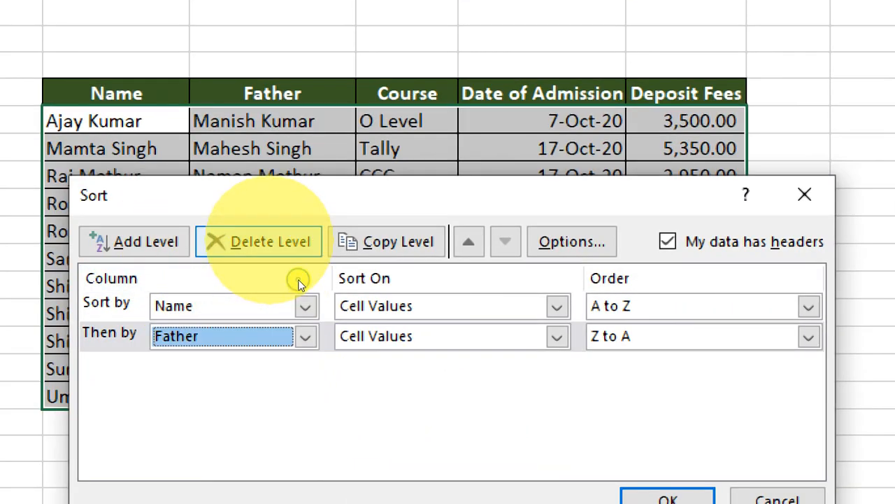
Step: Sort the table by Course using the custom list order O Level, Tally, Web Desn., CCC
left_click(278, 306)
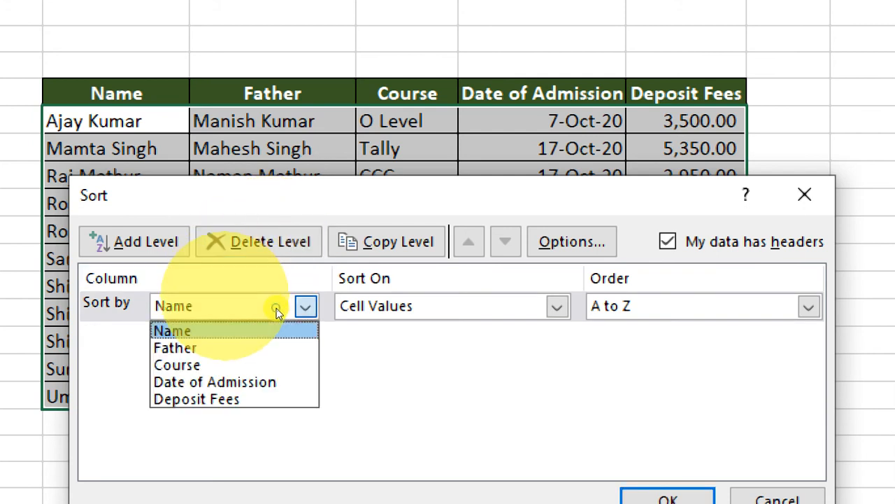
left_click(256, 363)
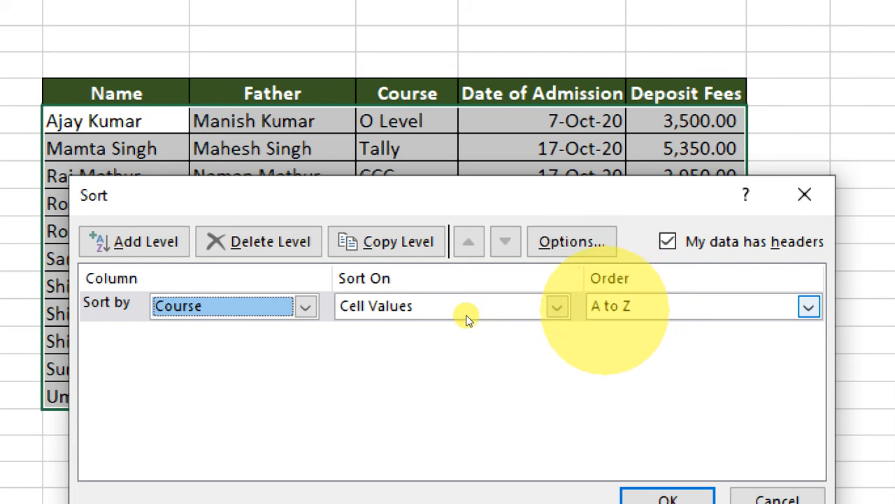
left_click(605, 310)
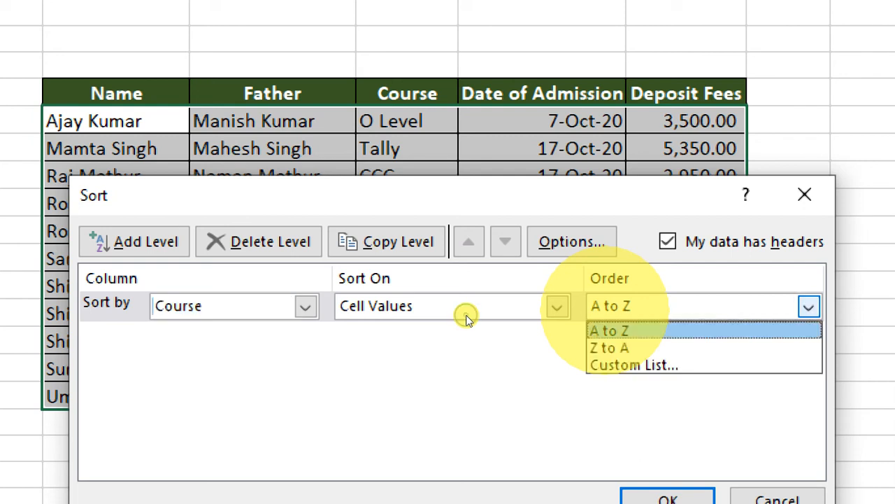
key("Return")
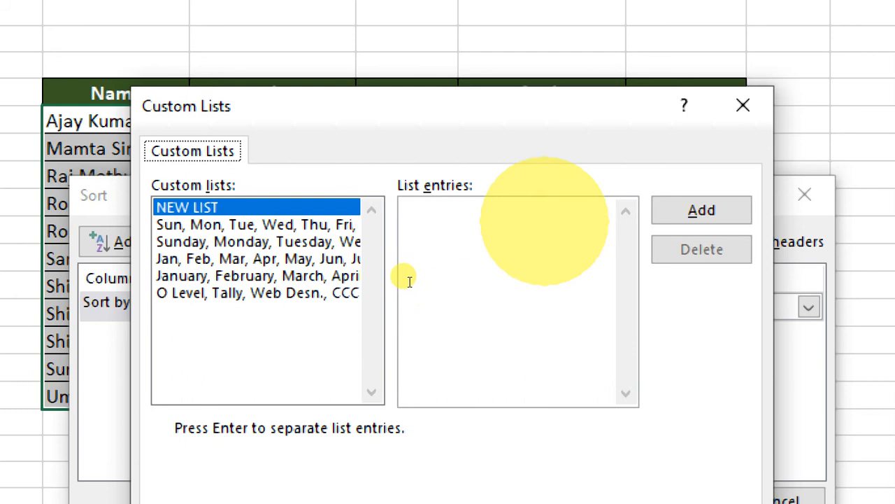
left_click(254, 306)
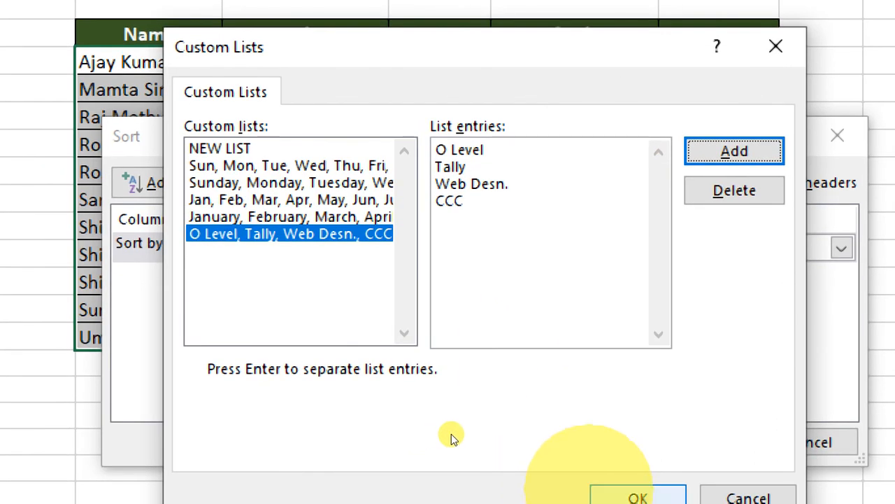
left_click(637, 494)
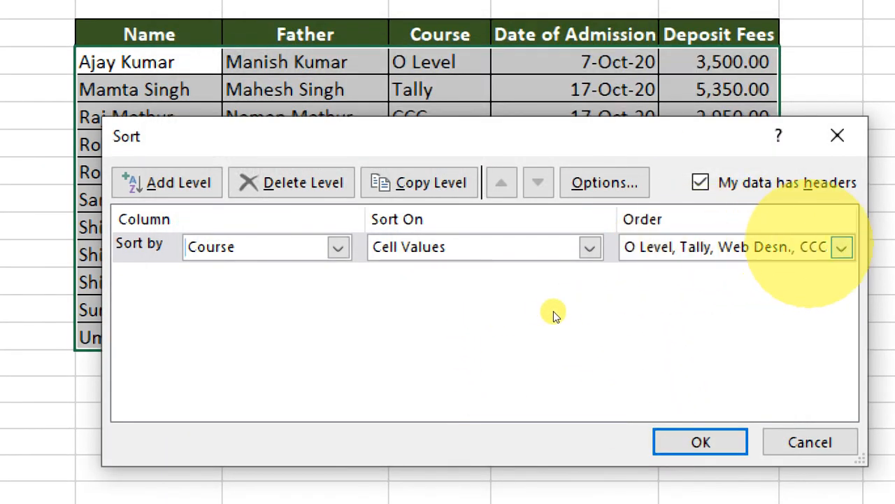
key("Return")
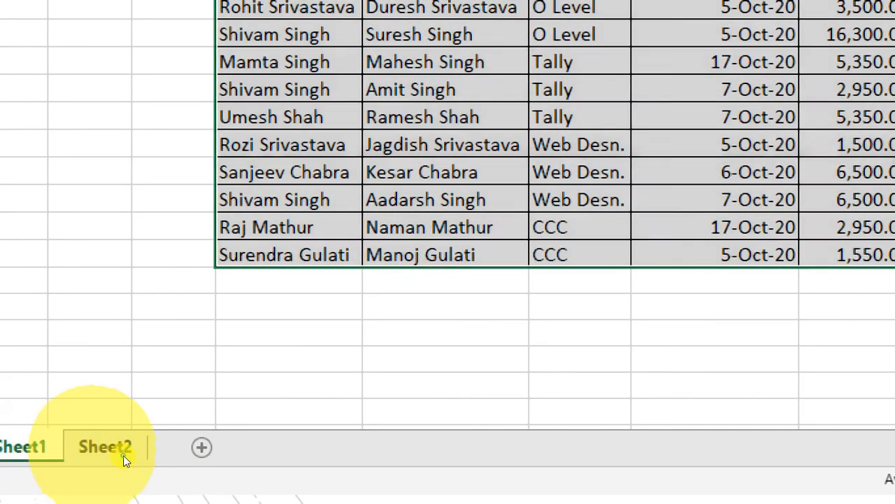
Step: Switch to Sheet2 and select cell B1, the first student name in the horizontal table
left_click(123, 458)
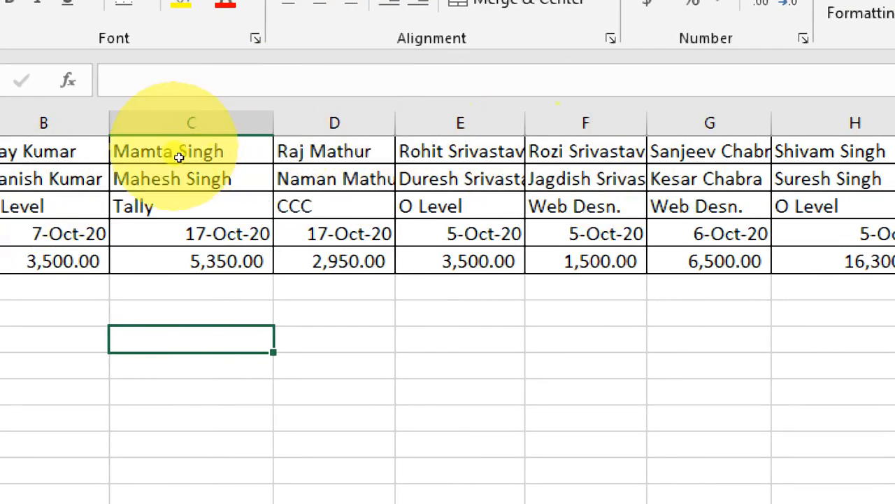
left_click(36, 155)
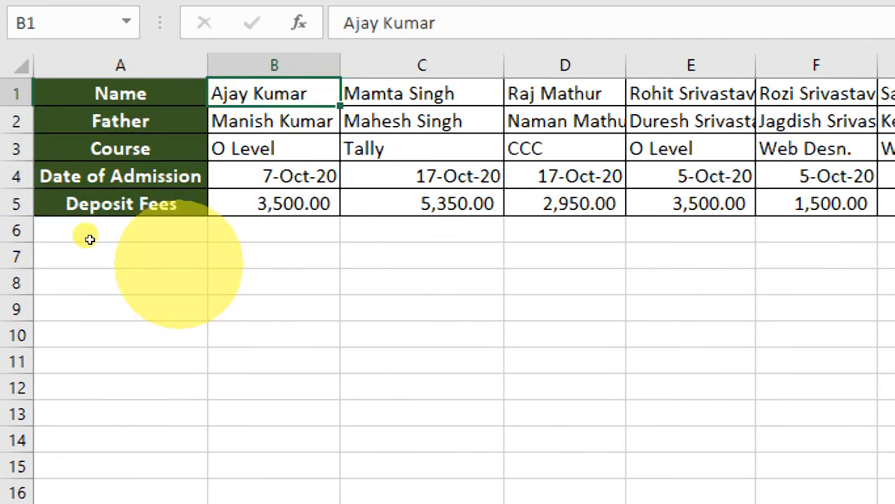
key("shift+Down")
key("shift+Down")
key("shift+Down")
key("shift+Left")
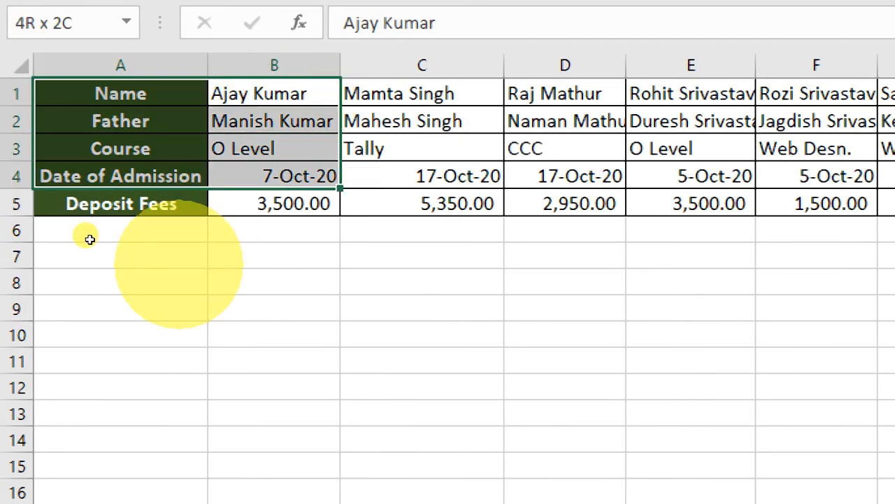
key("shift+Down")
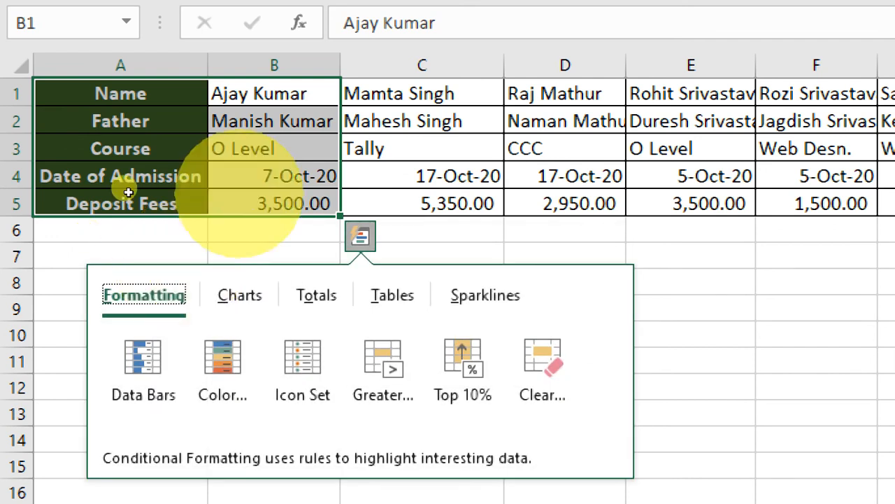
Step: Select the horizontal table's data range B1:L5, leaving out the field labels in column A
left_click(297, 91)
key("shift+Right")
key("shift+Right")
key("shift+Right")
key("shift+Right")
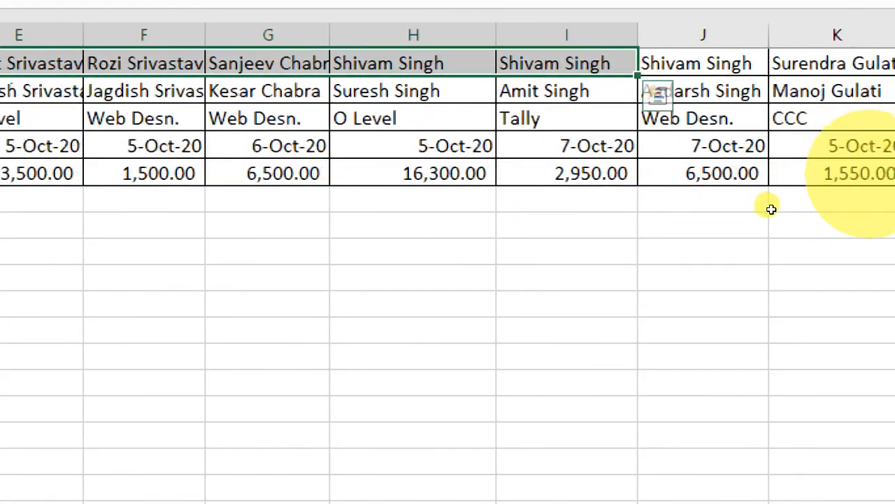
key("shift+Right")
key("shift+Right")
key("shift+Right")
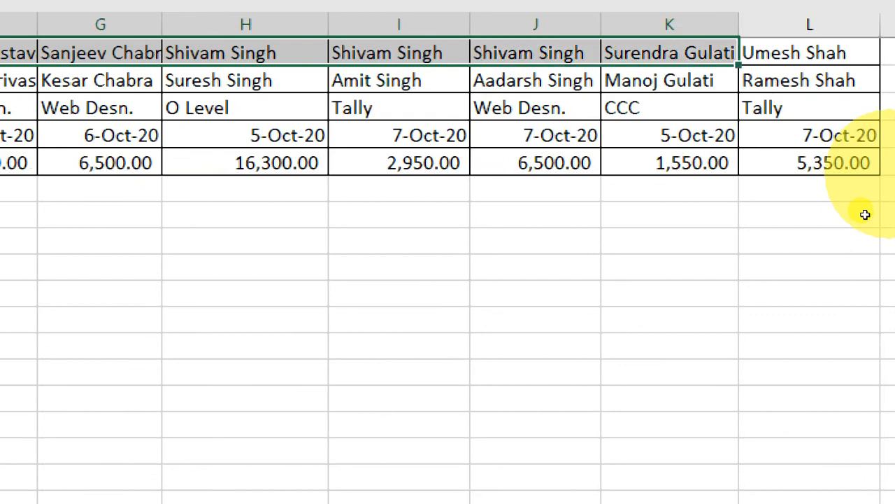
key("shift+Down")
key("shift+Down")
key("shift+Down")
key("shift+Down")
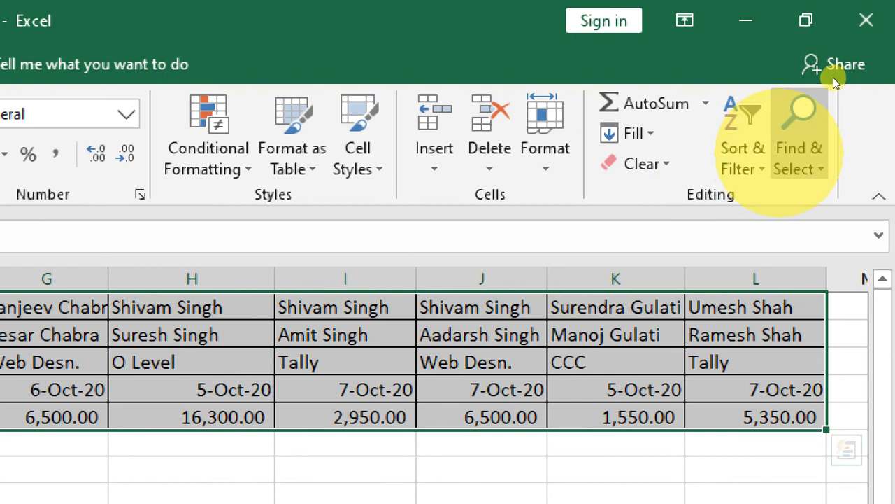
Step: Open a custom sort for the selected range with the orientation Sort left to right
left_click(743, 150)
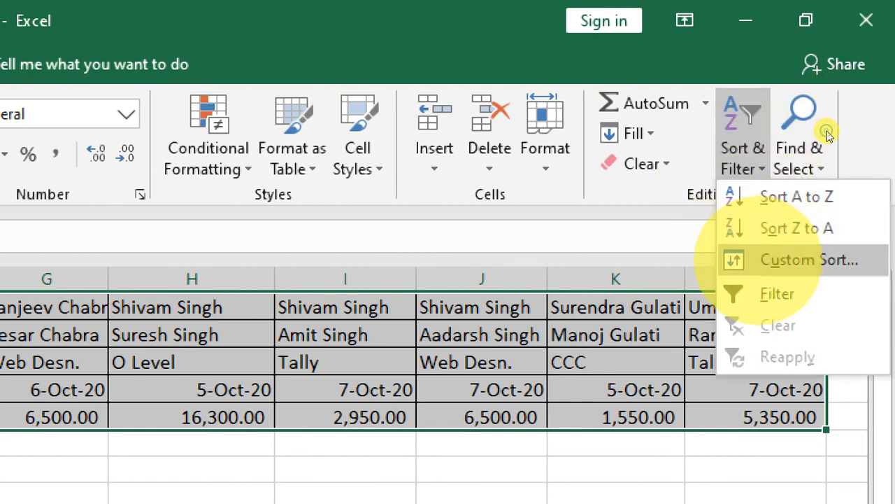
left_click(784, 259)
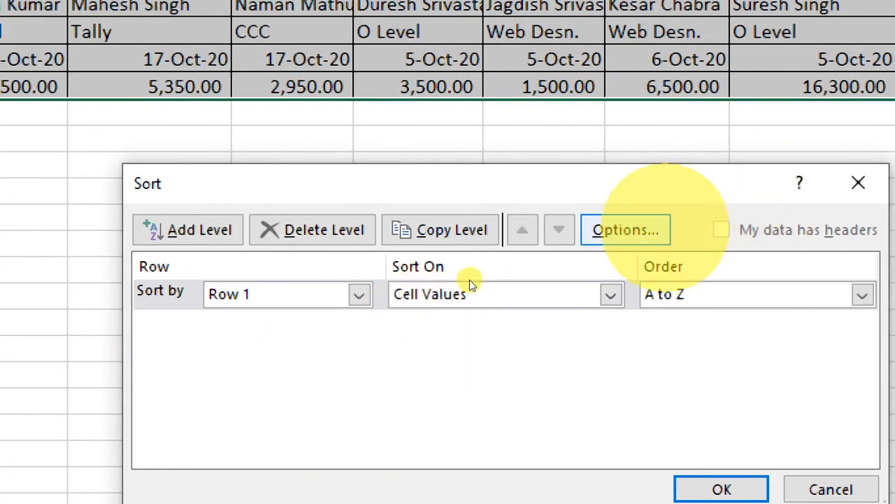
left_click(659, 228)
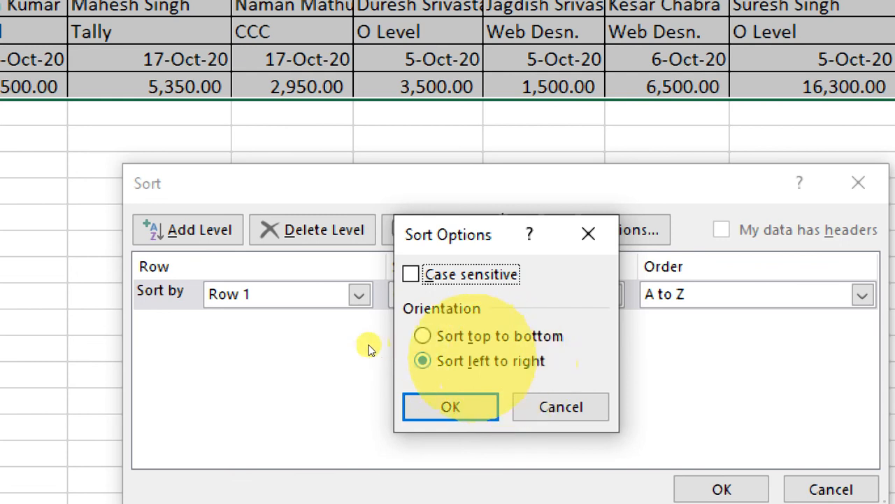
key("Return")
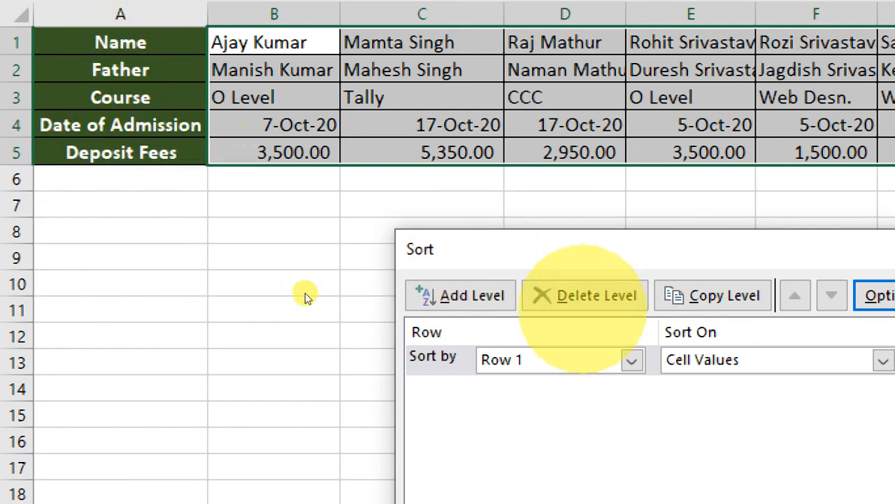
Step: Sort the columns by Row 5 (Deposit Fees) on cell values, from Largest to Smallest
left_click(586, 364)
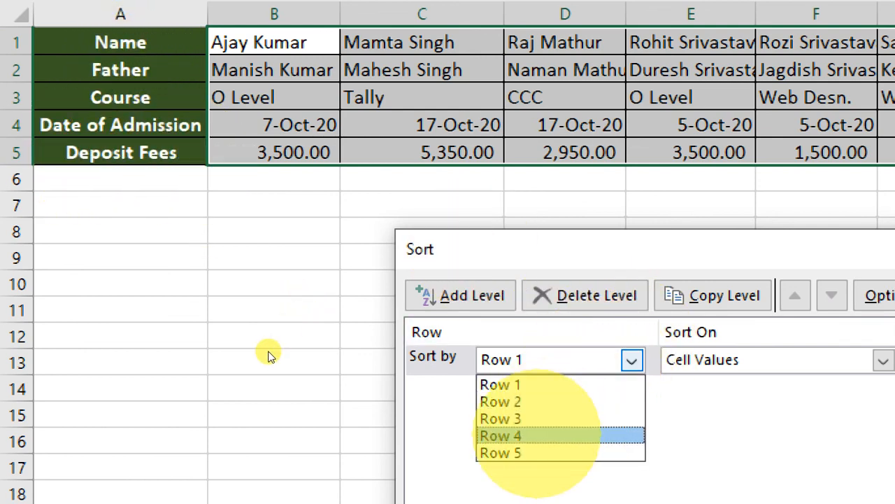
left_click(530, 450)
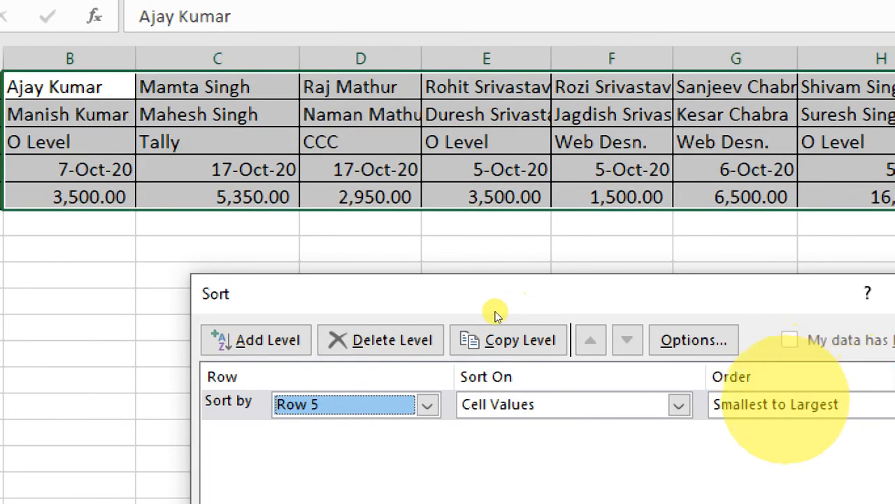
left_click(784, 404)
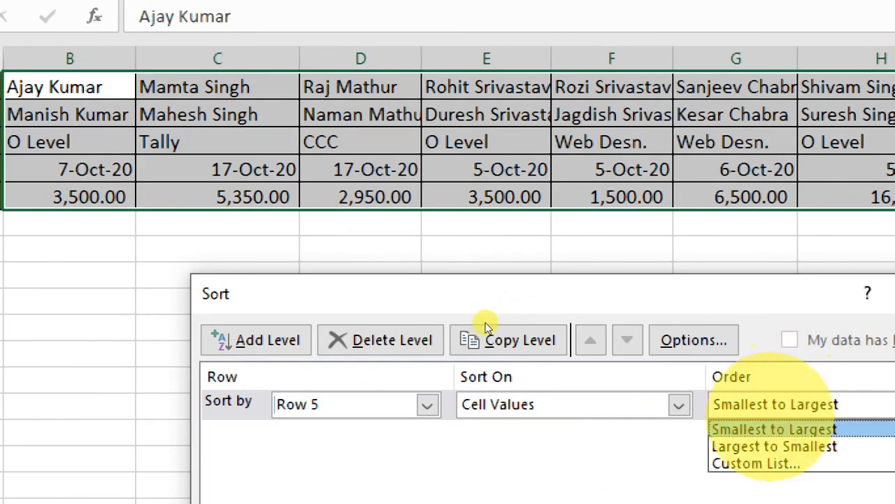
left_click(753, 444)
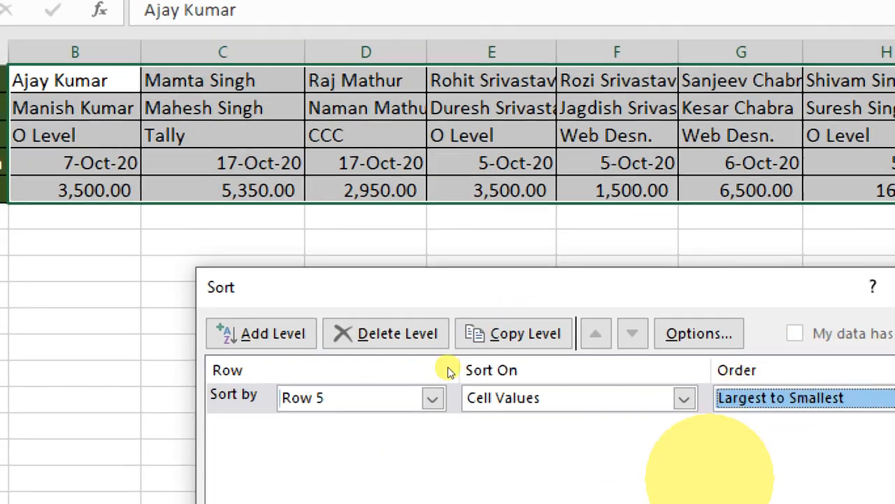
key("Return")
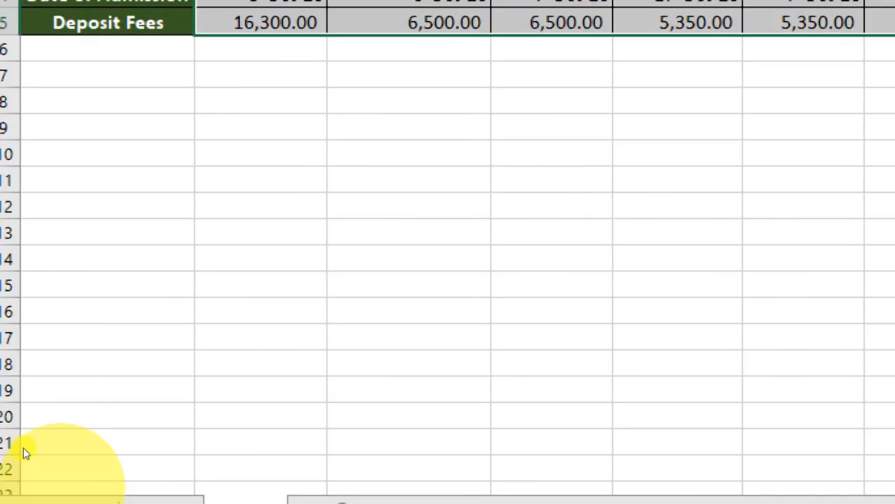
Step: Return to Sheet1 and turn on filtering for the student table
left_click(257, 404)
left_click(173, 404)
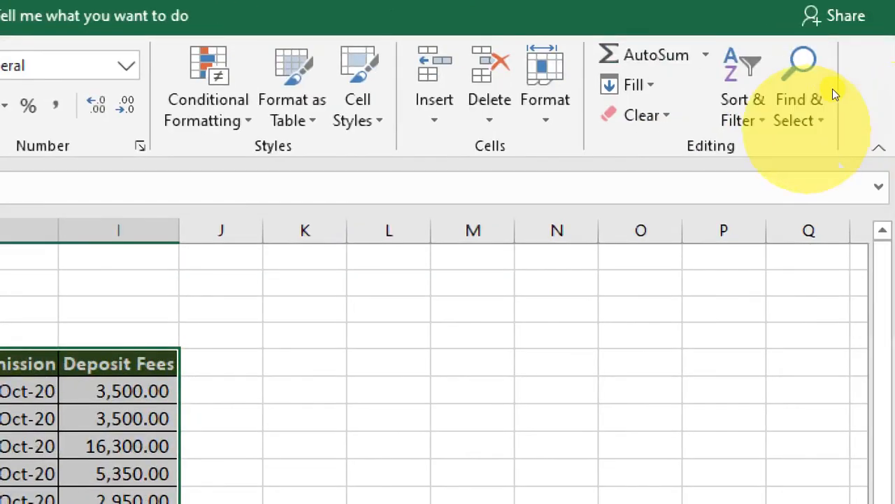
left_click(745, 105)
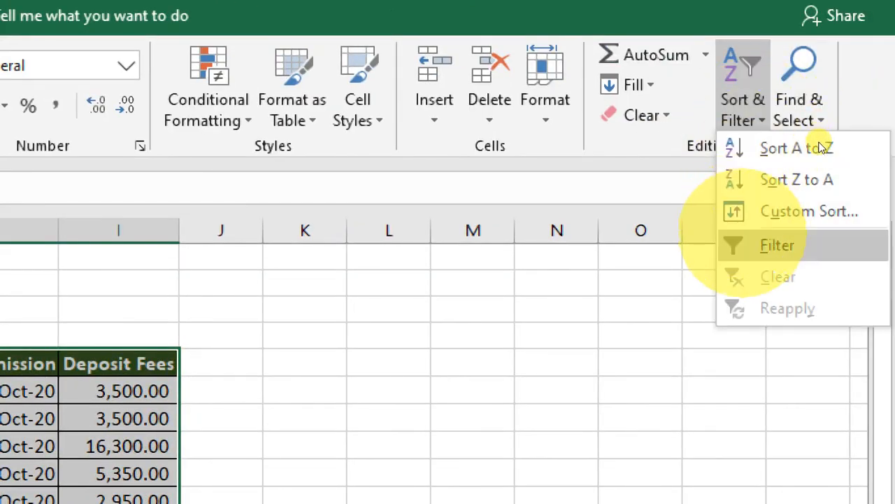
left_click(776, 245)
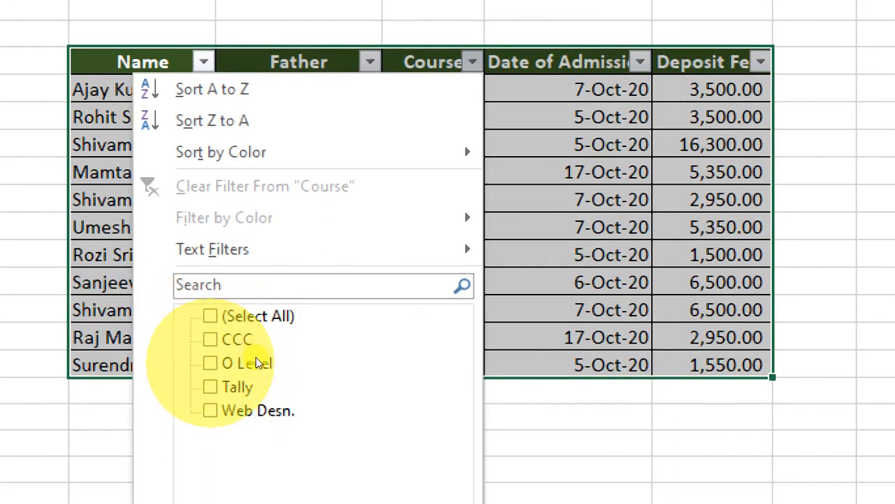
Step: Filter the Course column to show only O Level, and clear that filter again
left_click(256, 363)
left_click(245, 484)
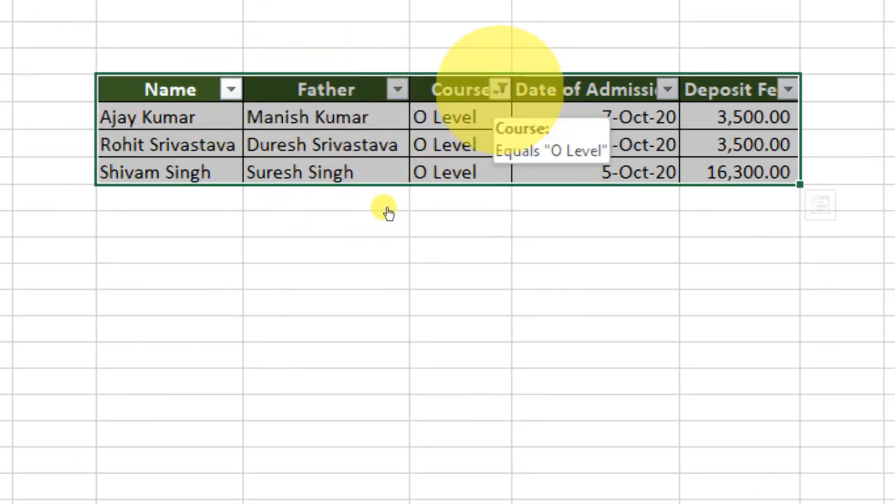
left_click(501, 89)
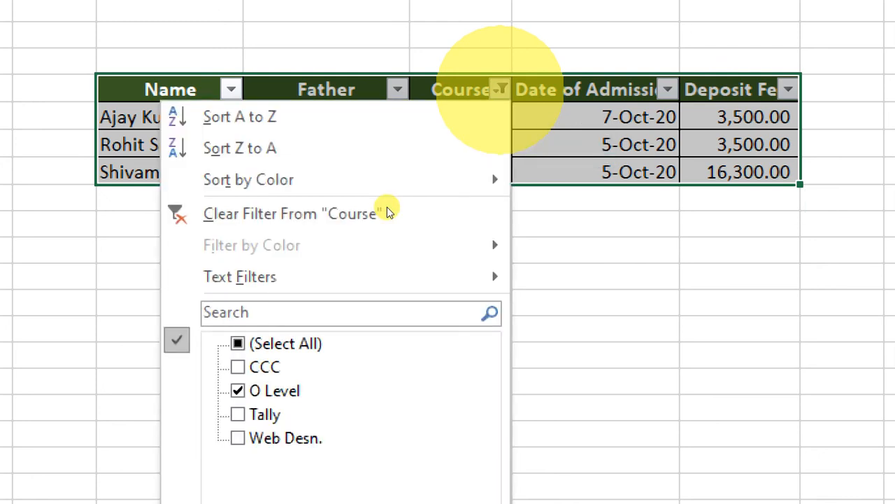
left_click(292, 213)
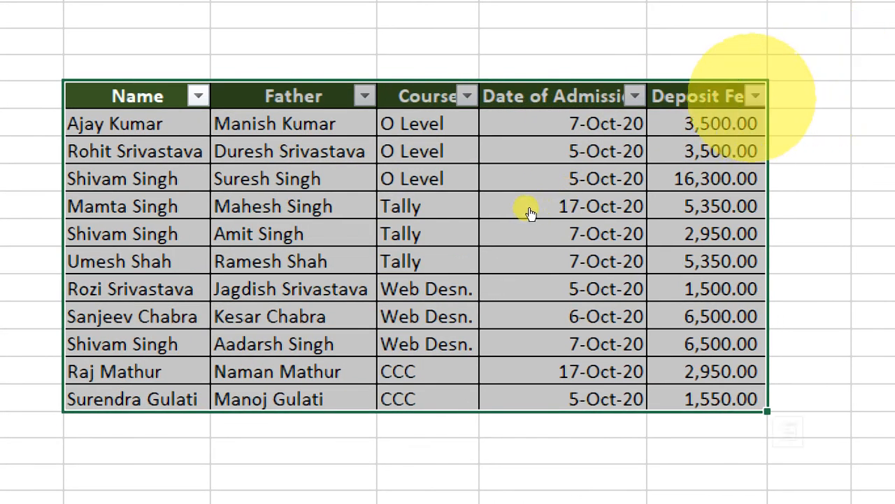
Step: Filter the Course column to show CCC and Tally, and clear the Course filter again
left_click(467, 96)
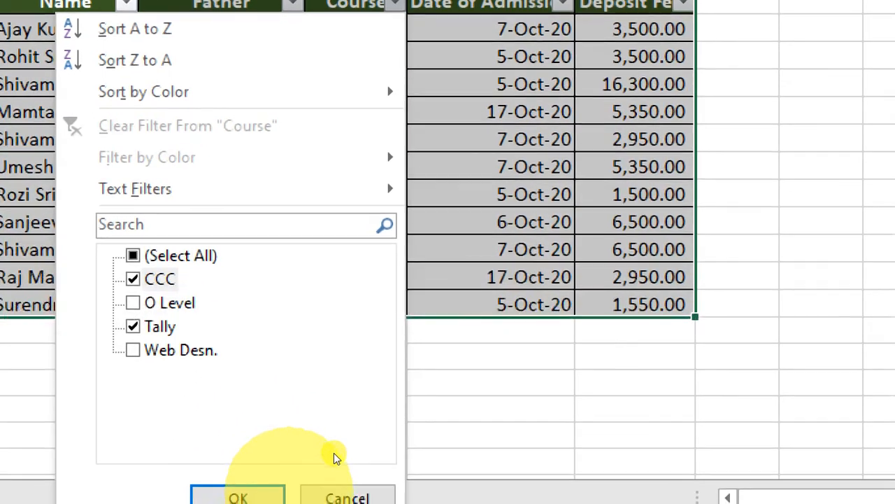
left_click(252, 491)
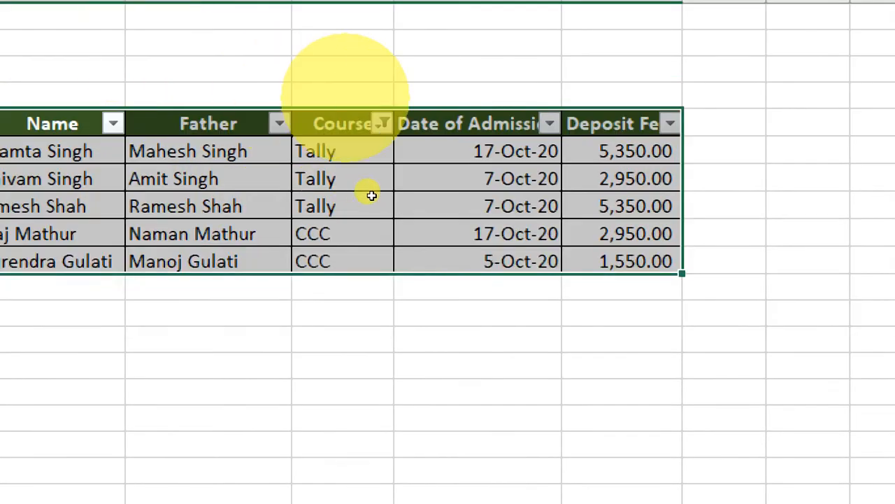
left_click(382, 124)
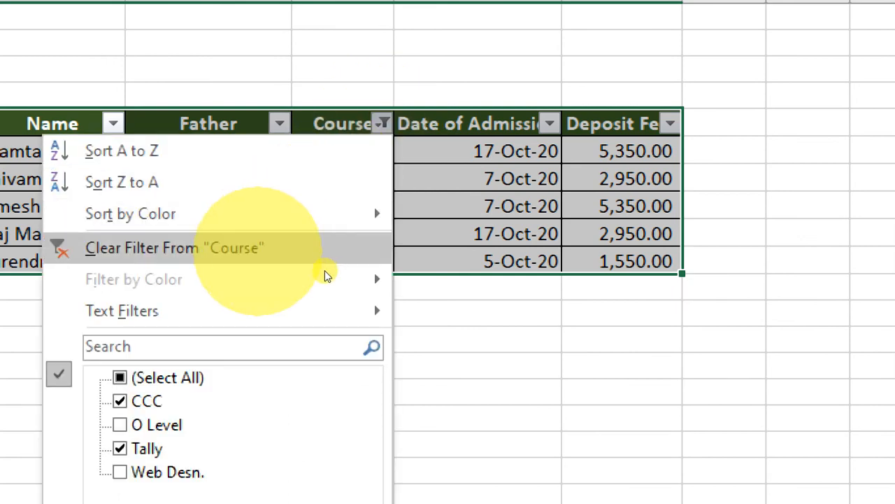
left_click(325, 263)
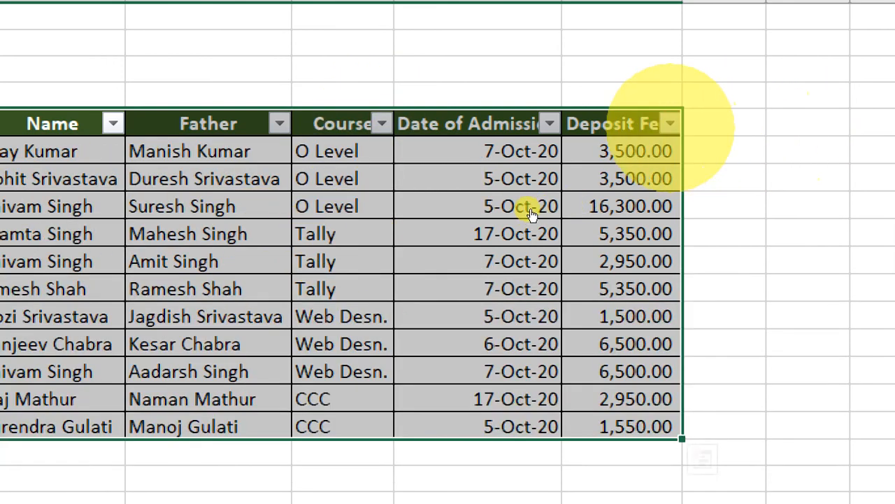
Step: Filter Deposit Fees with a number filter for values greater than 5000, and clear that filter again
left_click(671, 124)
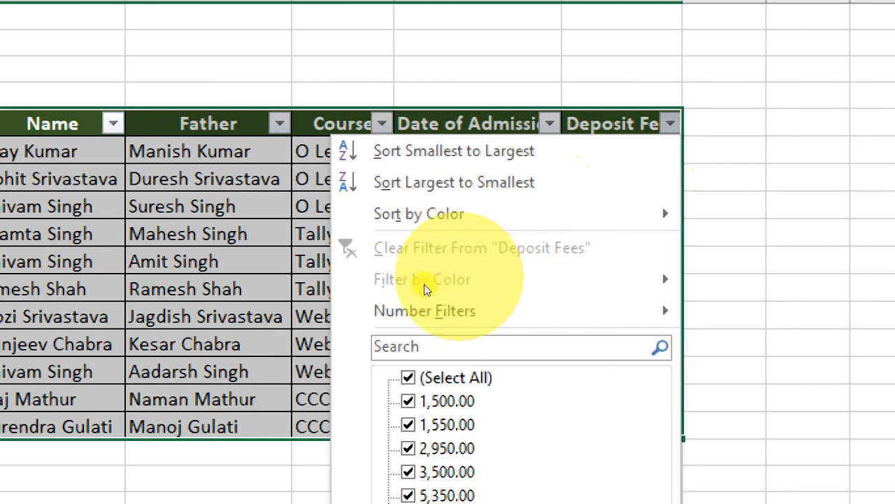
mouse_move(412, 308)
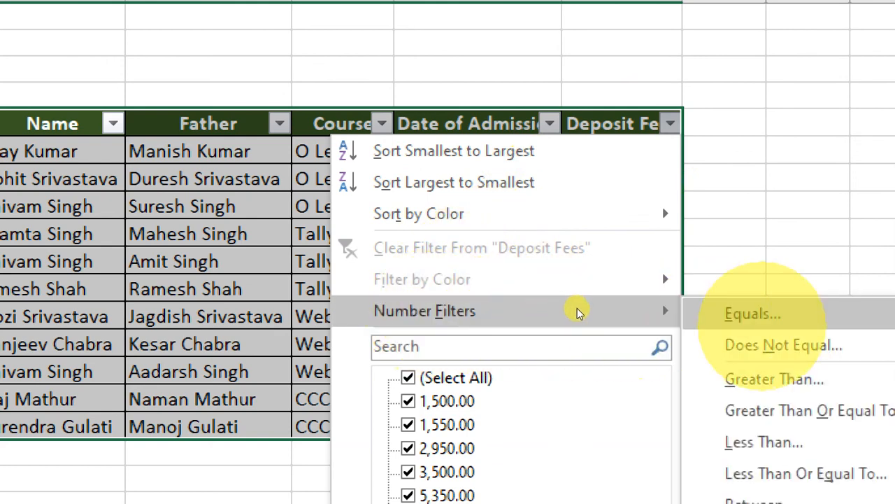
left_click(770, 379)
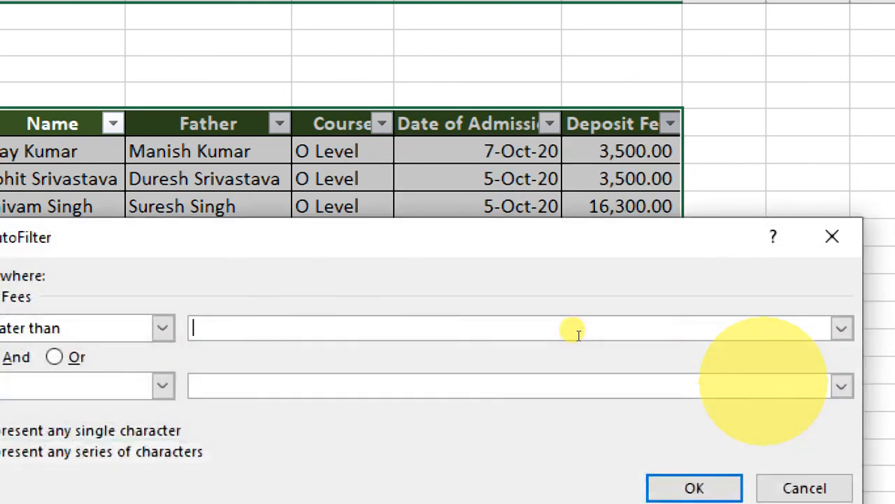
type("5000")
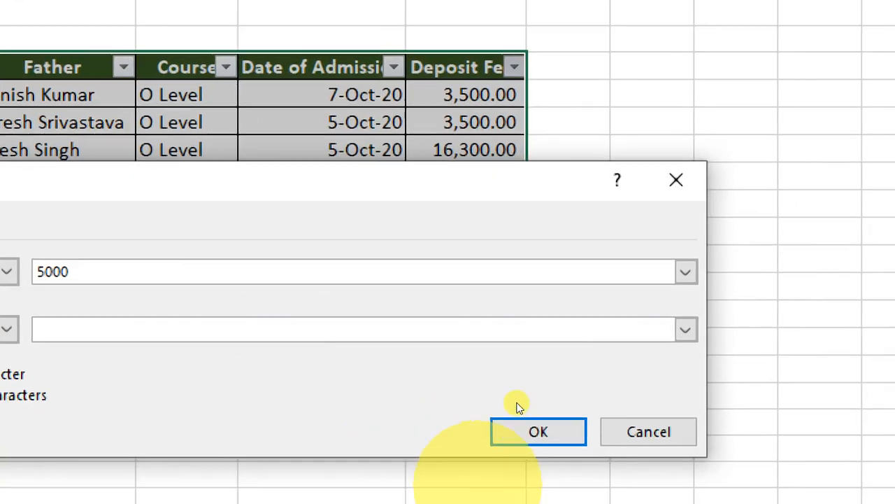
left_click(526, 419)
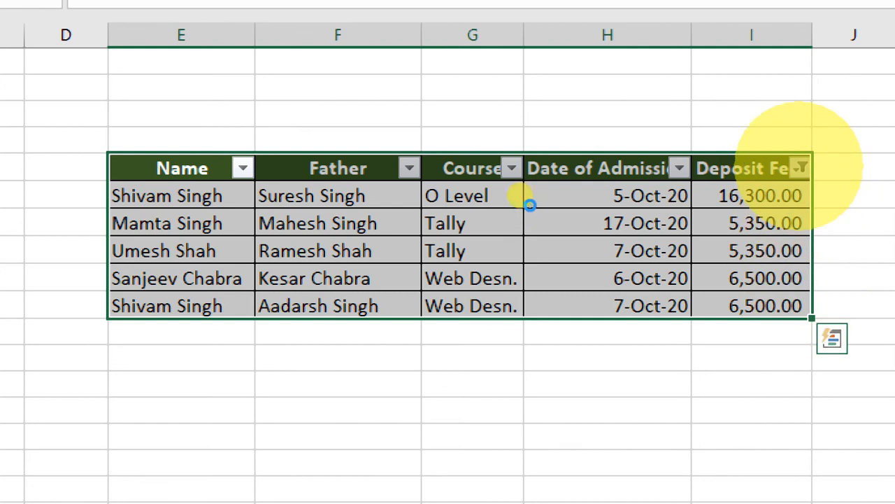
left_click(800, 167)
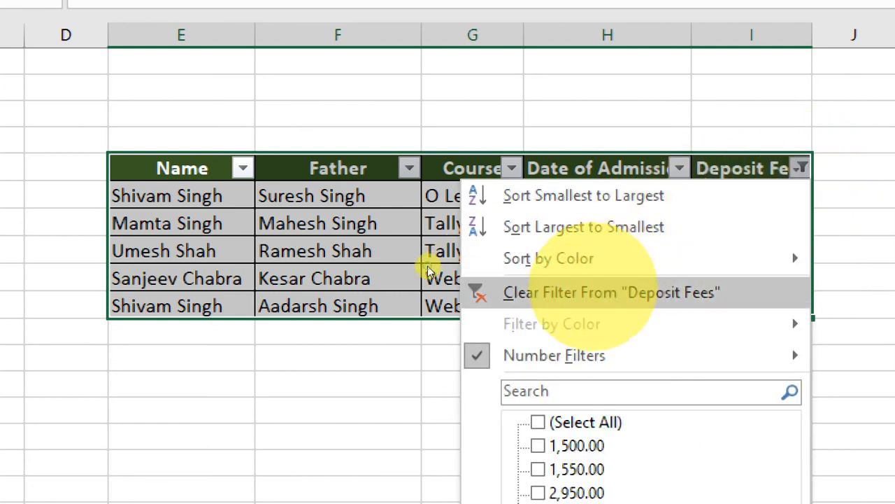
left_click(593, 288)
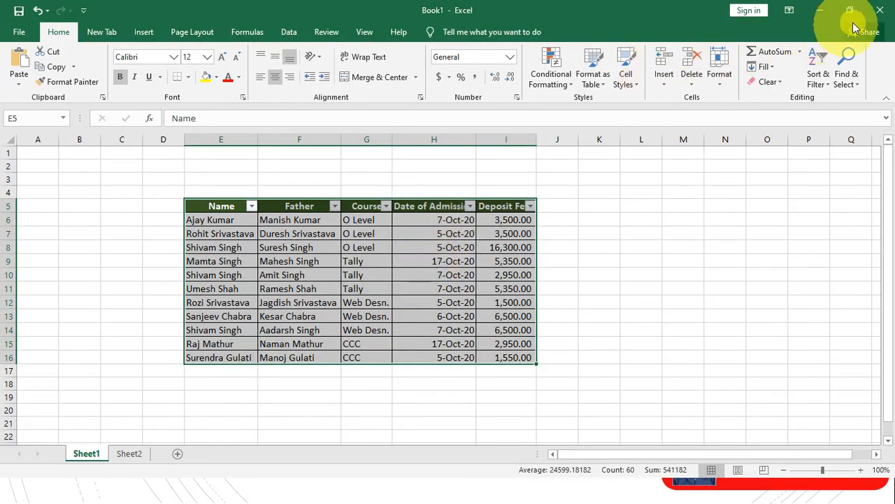
Step: Close the workbook without saving the changes
left_click(880, 13)
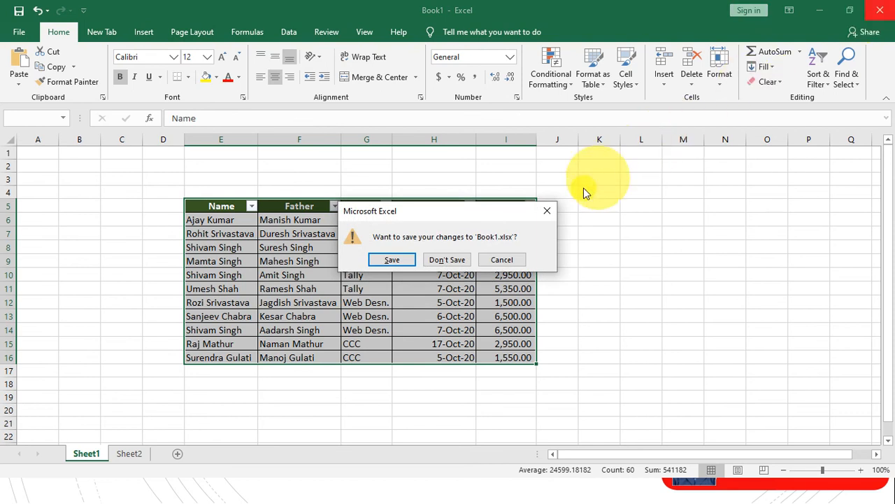
left_click(455, 261)
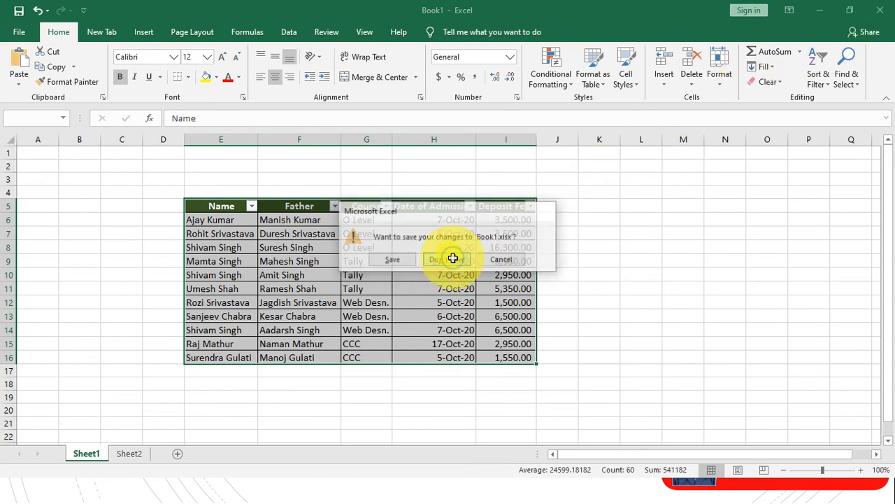